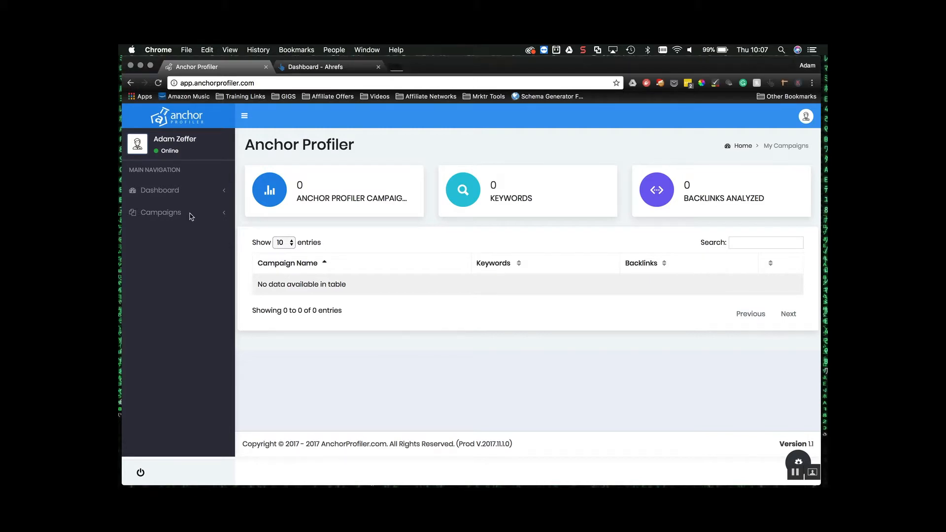
- Create a new Anchor Profiler campaign named "Ping Pong Table Campaign"
left_click(215, 220)
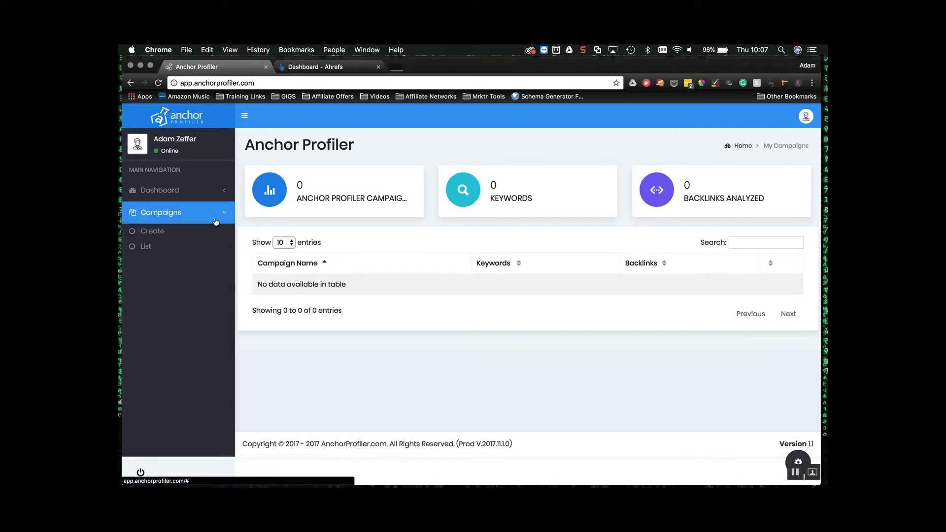
left_click(152, 231)
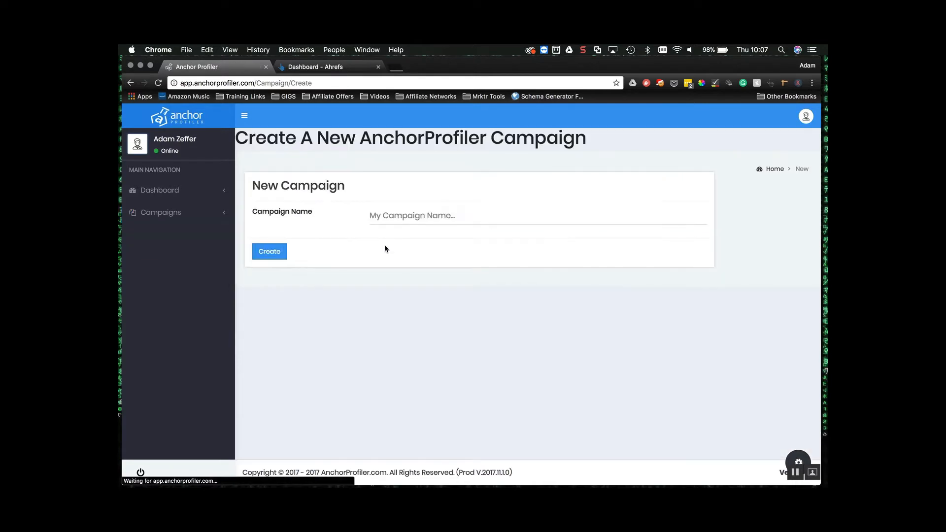
left_click(389, 217)
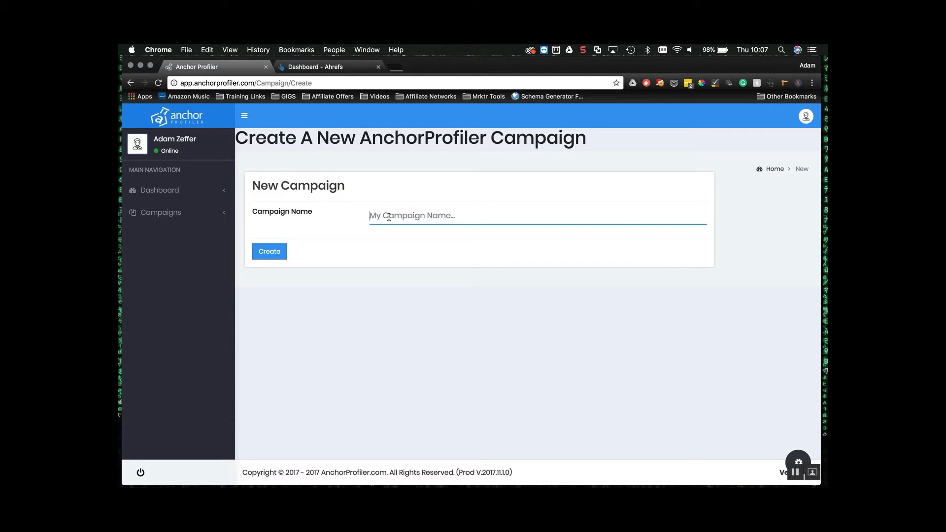
type("Ping ")
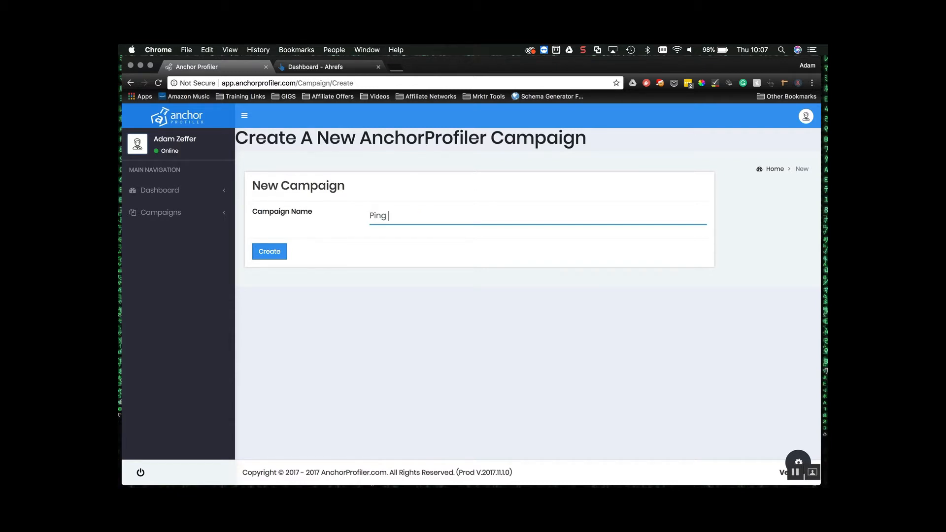
type("Pong Tables Campaign")
left_click(269, 252)
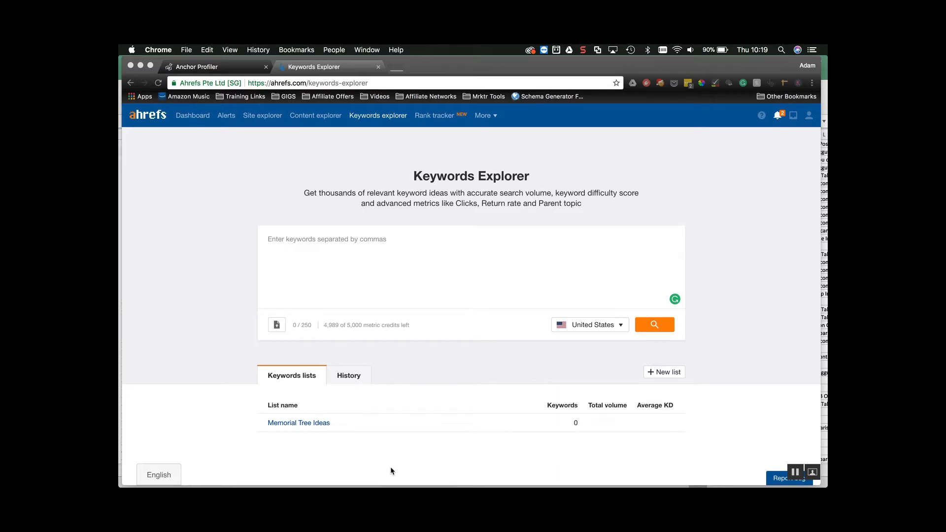
- In Ahrefs Keywords Explorer, search the United States for the keyword "best ping pong table"
left_click(377, 237)
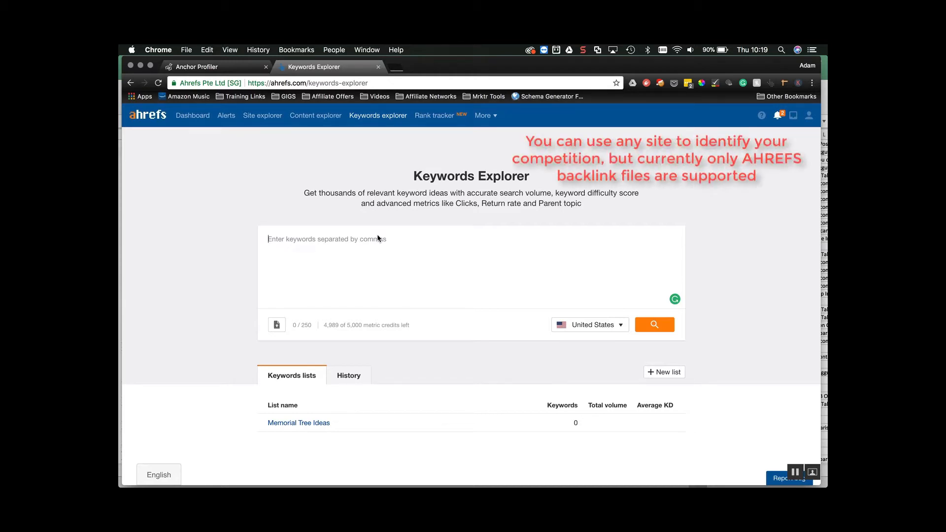
type("best")
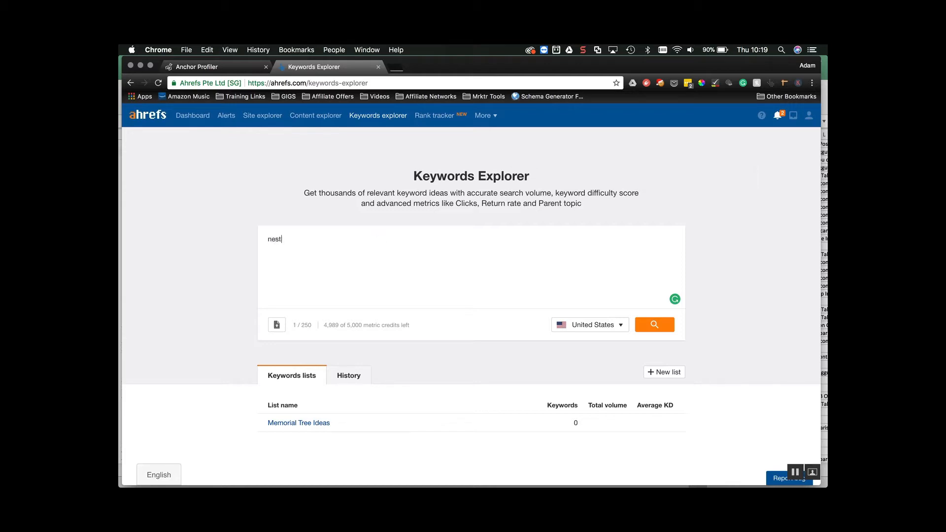
key("BackSpace")
key("BackSpace")
key("BackSpace")
key("BackSpace")
key("BackSpace")
type("best ping pong table")
left_click(655, 324)
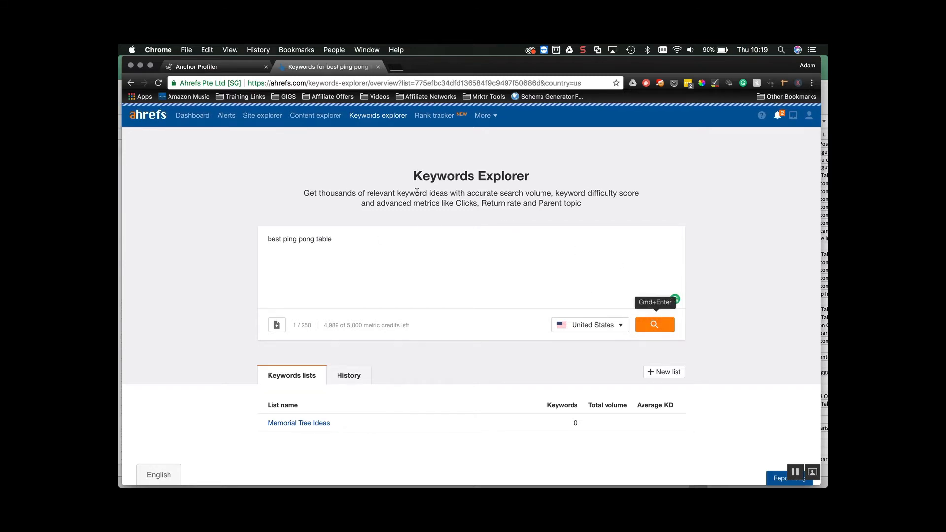
- From the SERP overview, open the bestpingpongtables.review backlinks report in a new tab and close the three competitor site tabs
scroll(429, 266, "down", 10)
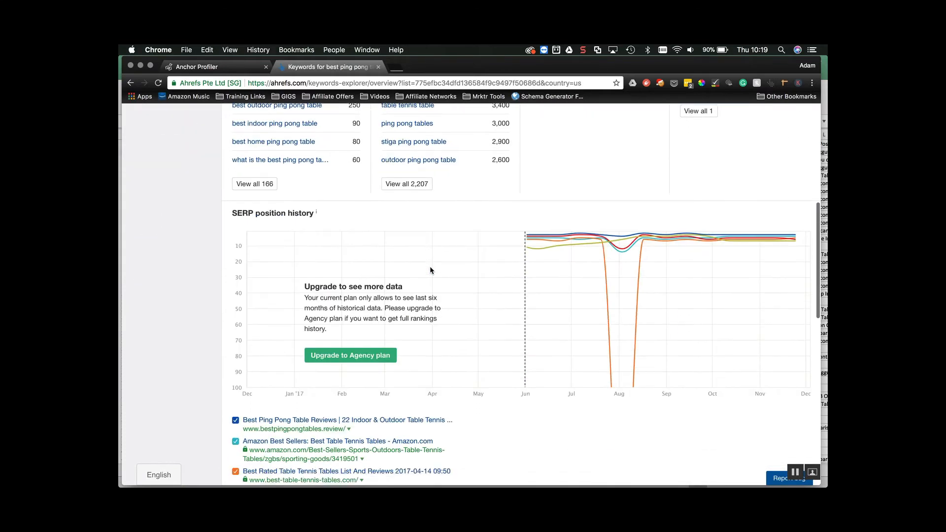
scroll(432, 270, "down", 1)
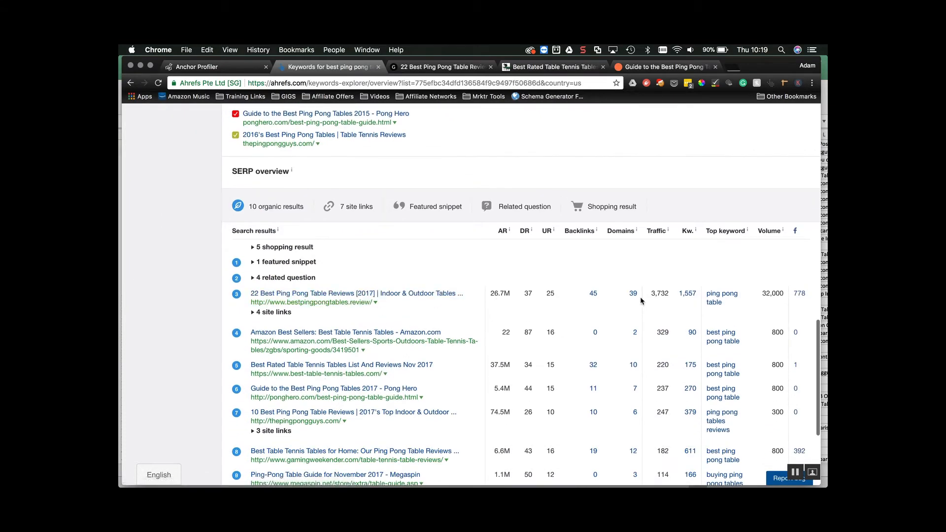
left_click(594, 294, "super")
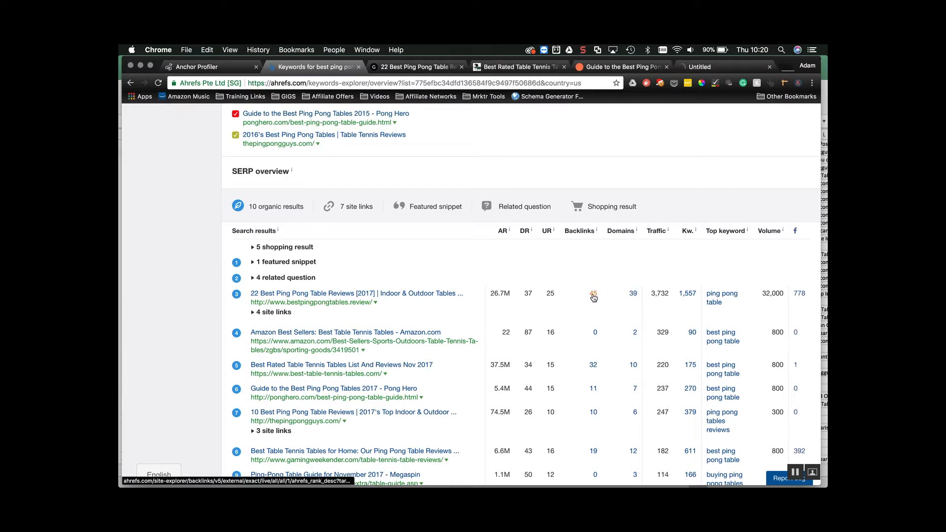
left_click(461, 67)
left_click(462, 67)
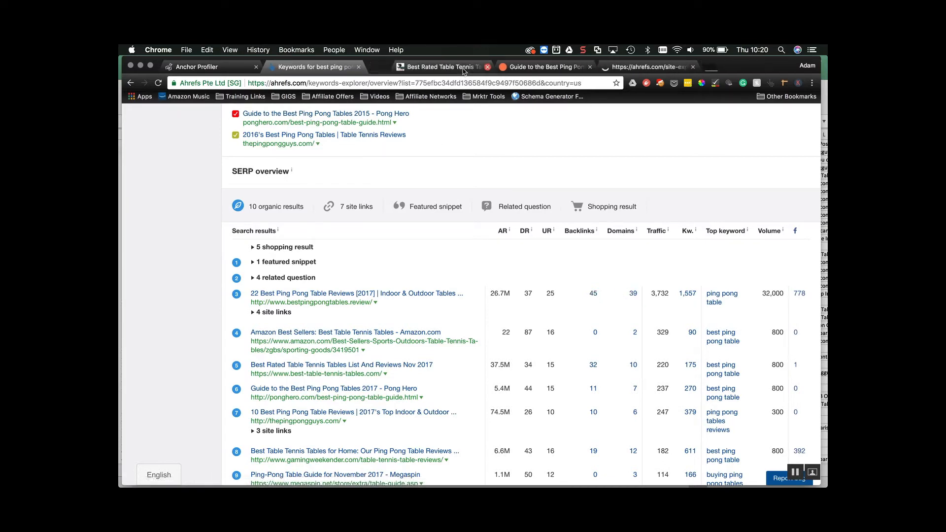
left_click(461, 67)
- Open the backlinks reports for best-table-tennis-tables.com, the ponghero.com guide and thepingpongguys.com in separate tabs
scroll(357, 339, "down", 2)
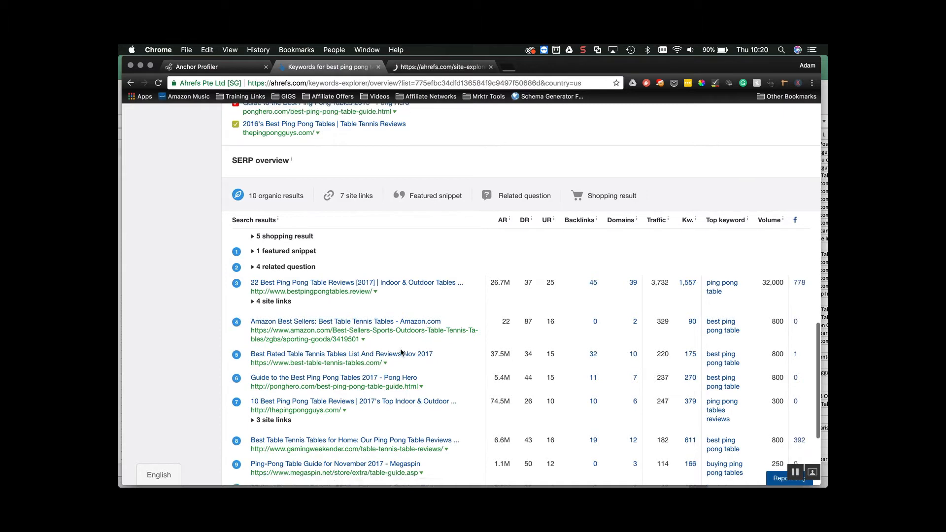
left_click(594, 333, "super")
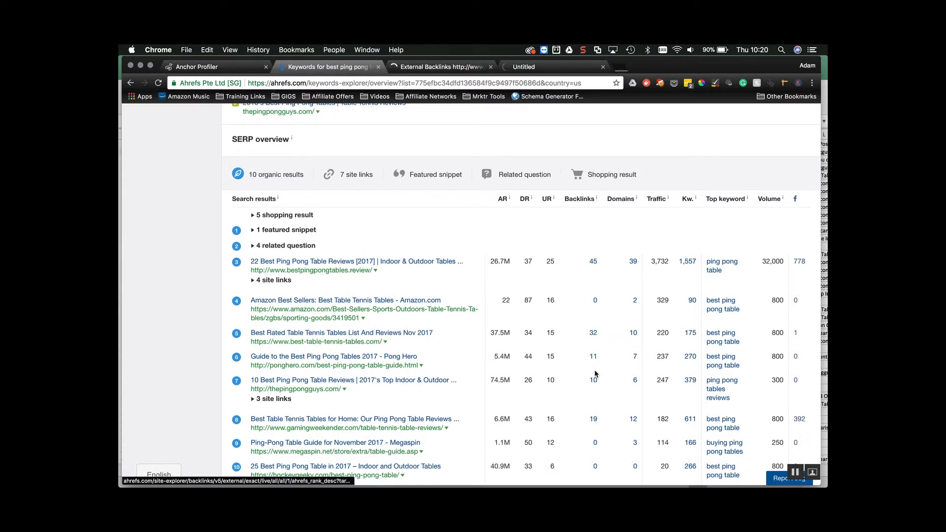
left_click(594, 359, "super")
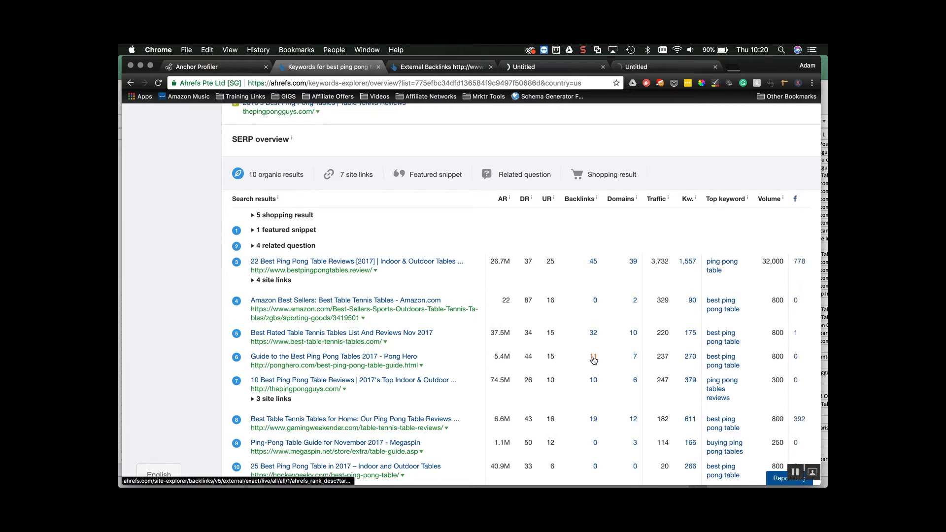
left_click(594, 381, "super")
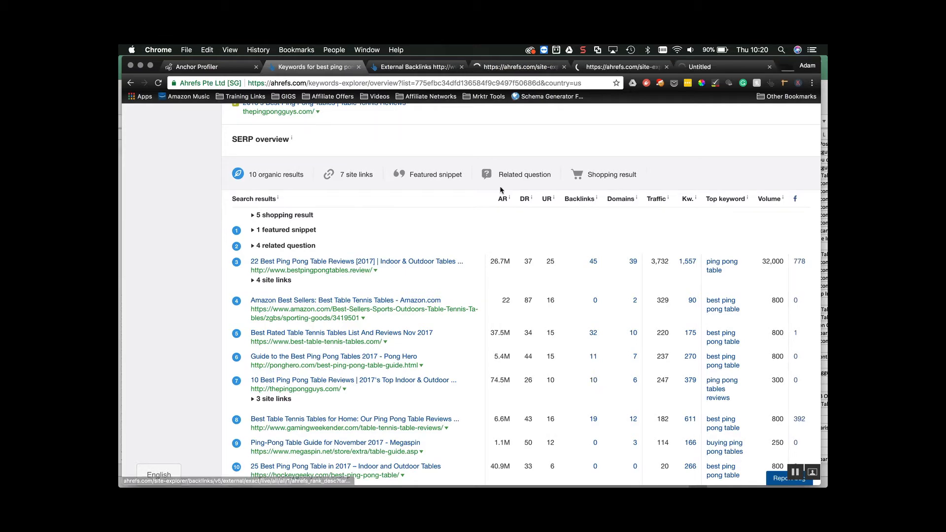
left_click(426, 68)
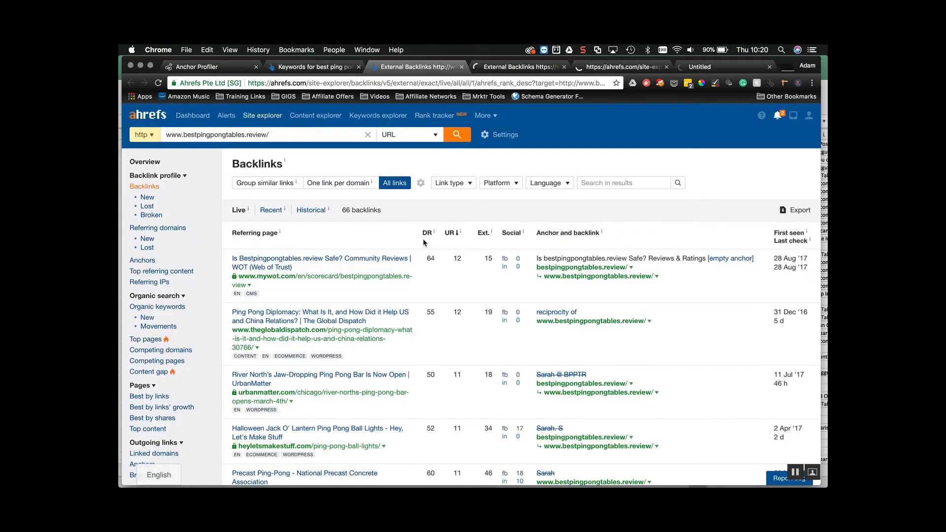
left_click(151, 137)
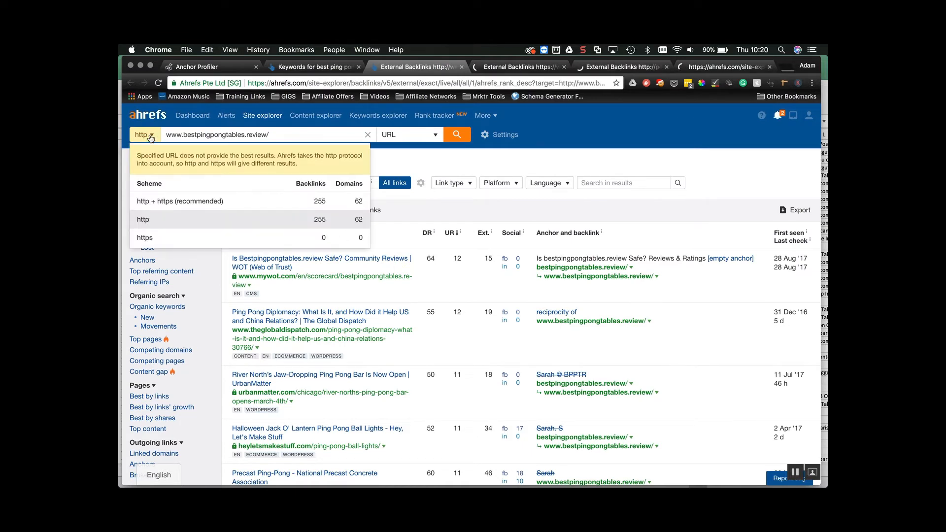
left_click(168, 202)
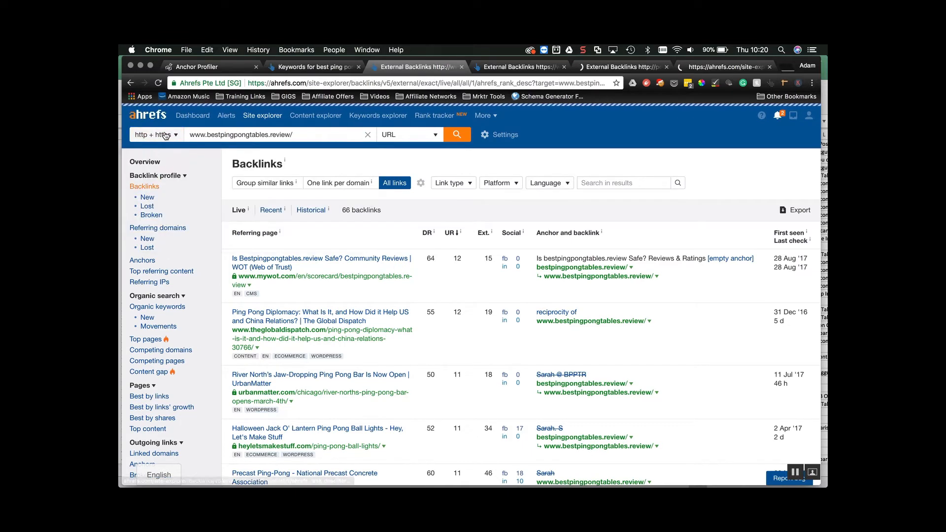
left_click(409, 136)
left_click(509, 163)
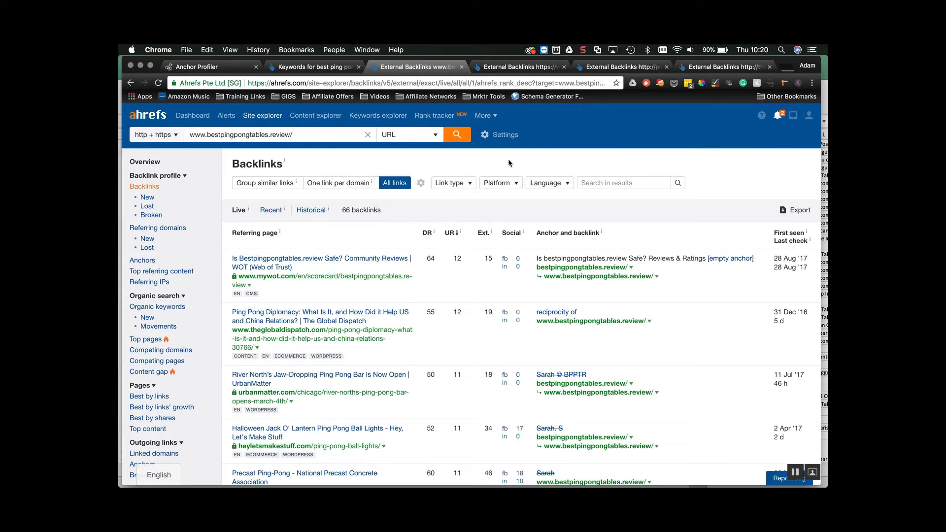
left_click(264, 185)
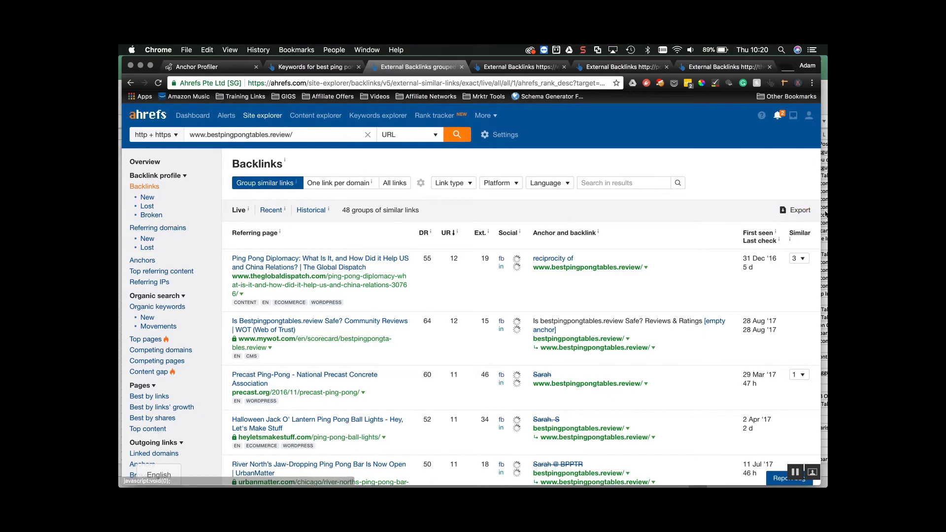
left_click(800, 212)
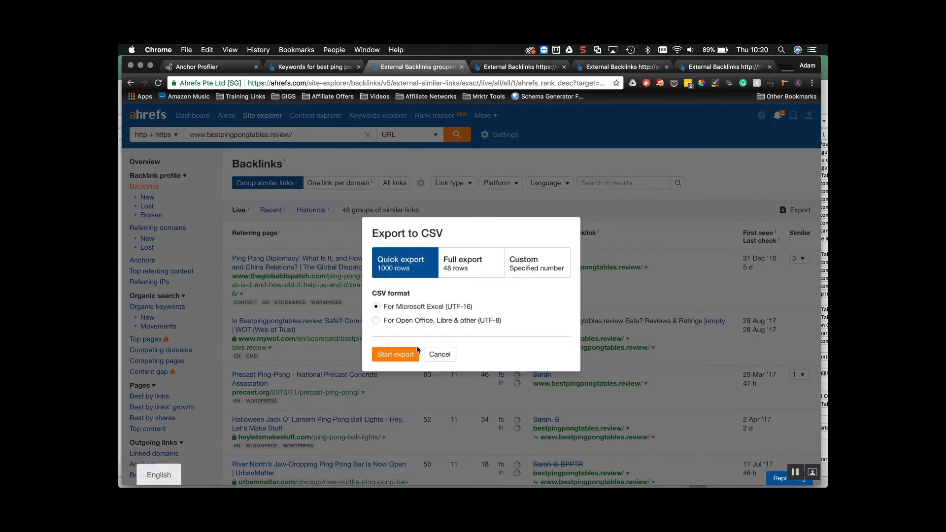
left_click(389, 358)
left_click(498, 67)
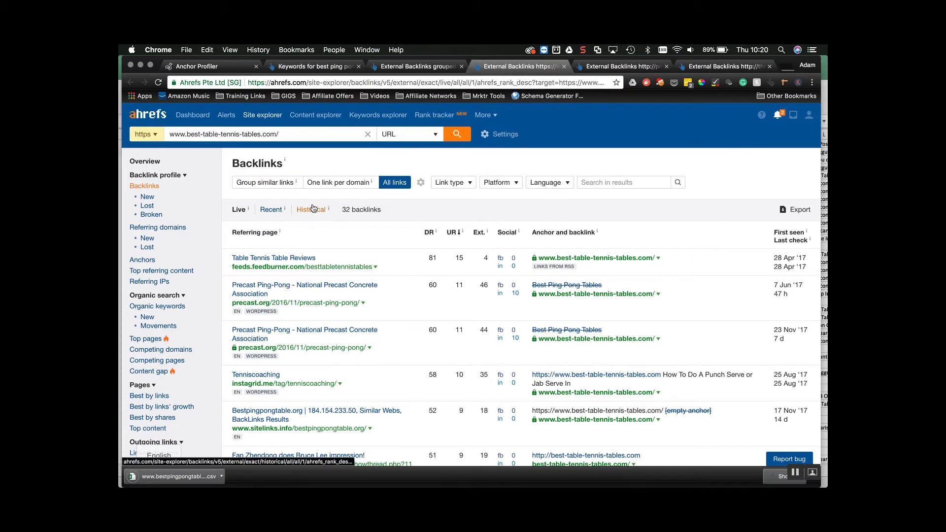
left_click(151, 137)
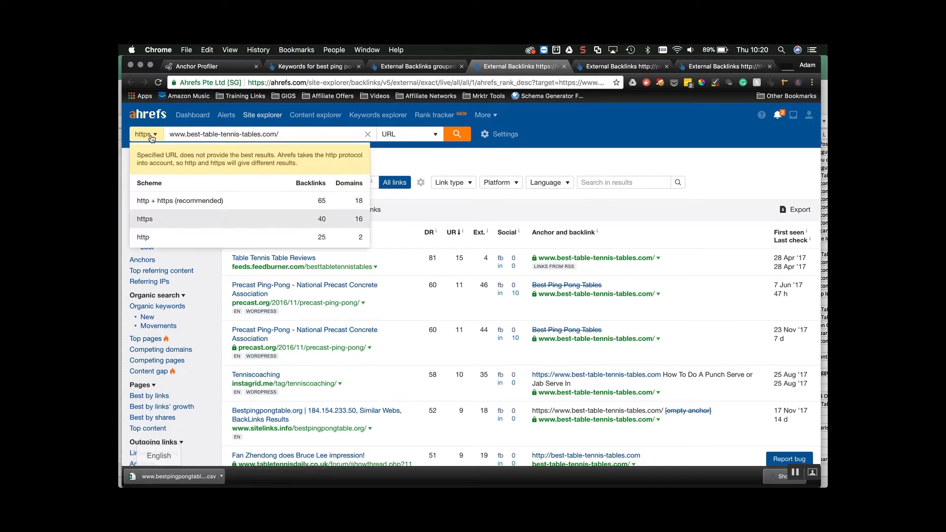
left_click(168, 207)
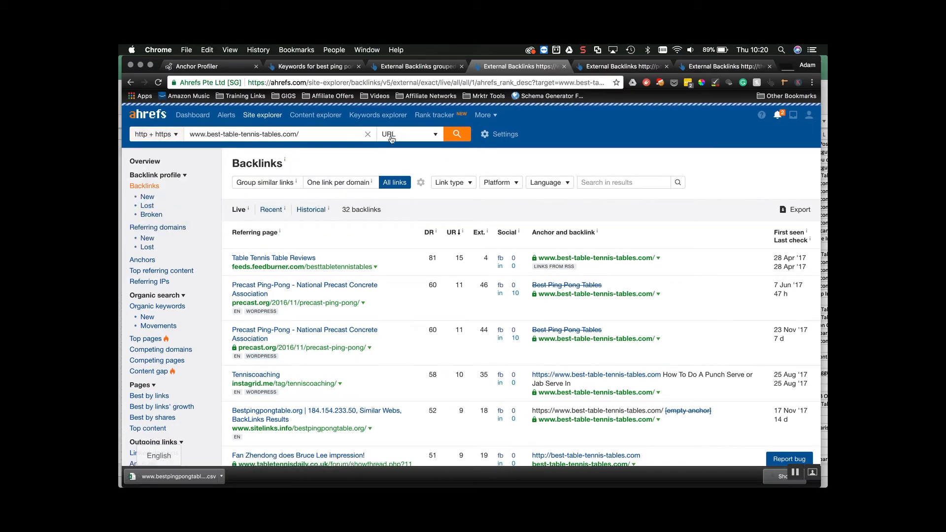
left_click(263, 184)
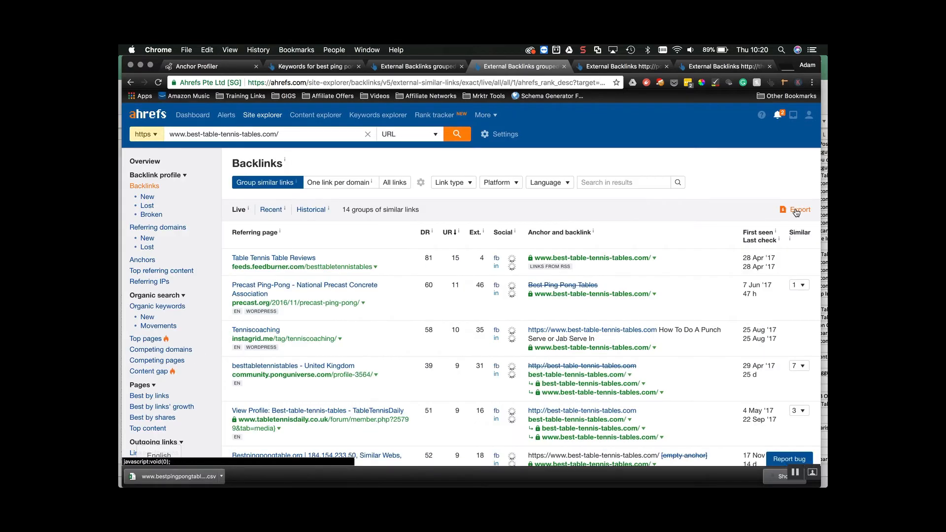
left_click(796, 211)
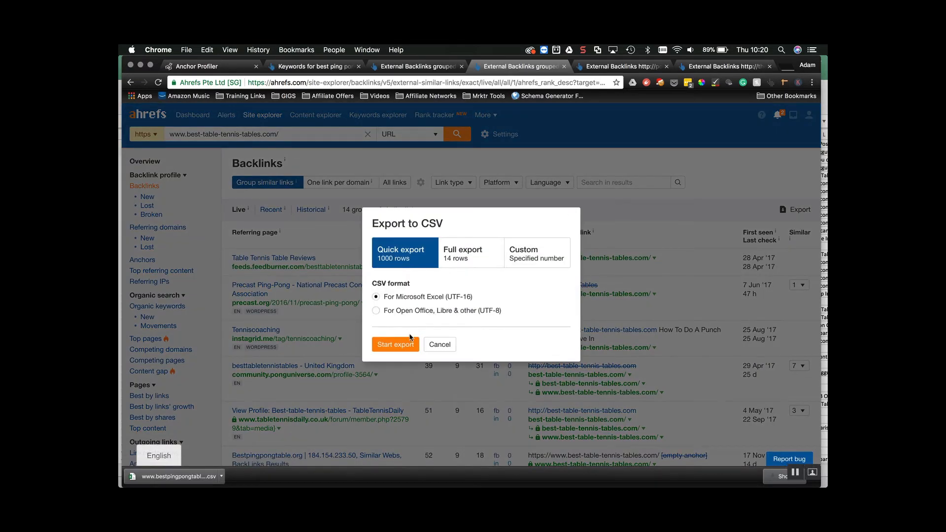
left_click(400, 344)
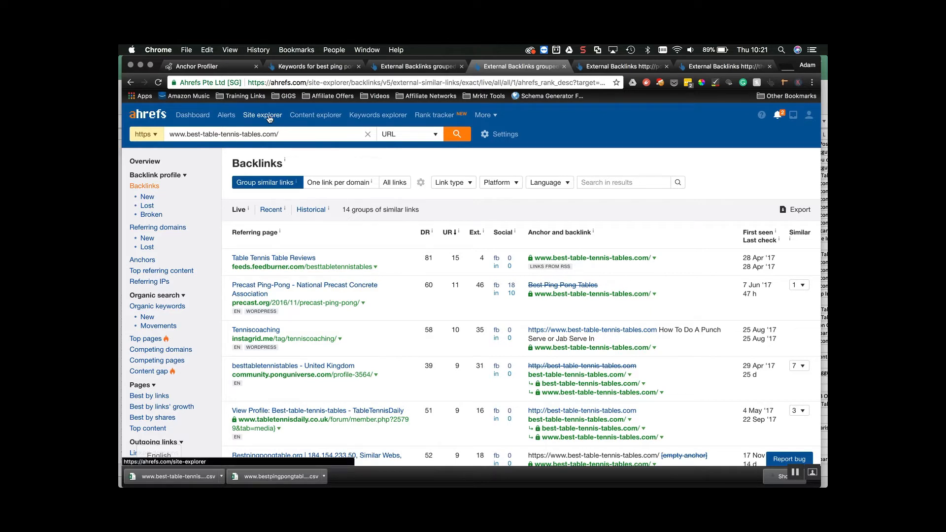
- Switch to Anchor Profiler and review the Pong Hero competitor's URL and brand entries in the new keyword form
left_click(229, 70)
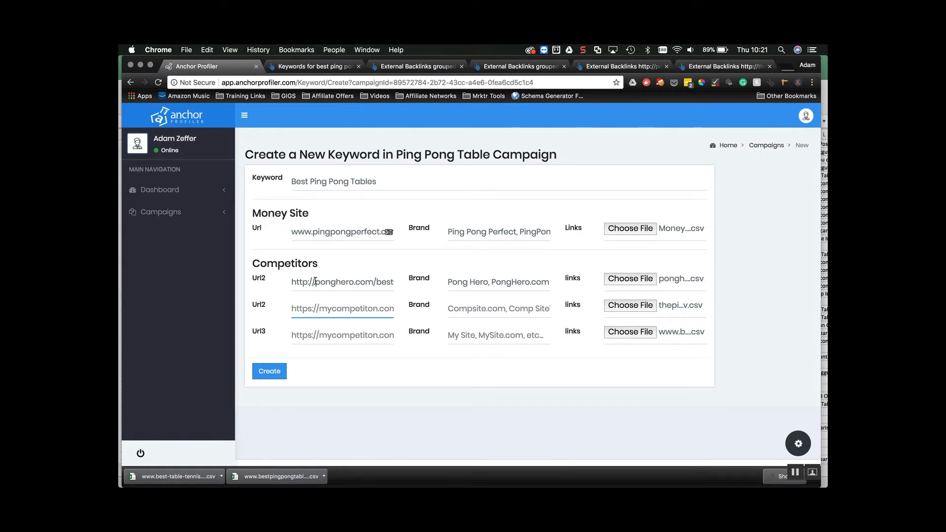
left_click(296, 282)
left_click_drag(313, 282, 589, 286)
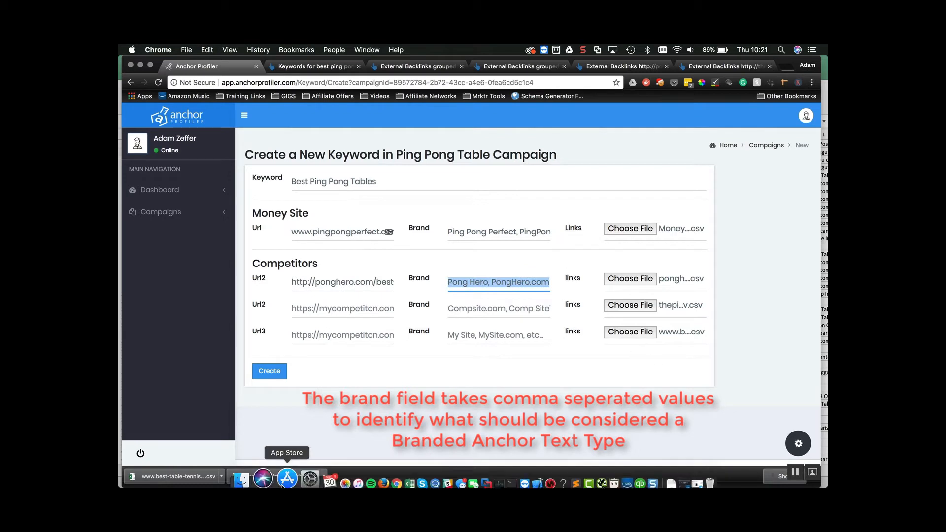
left_click_drag(276, 480, 296, 471)
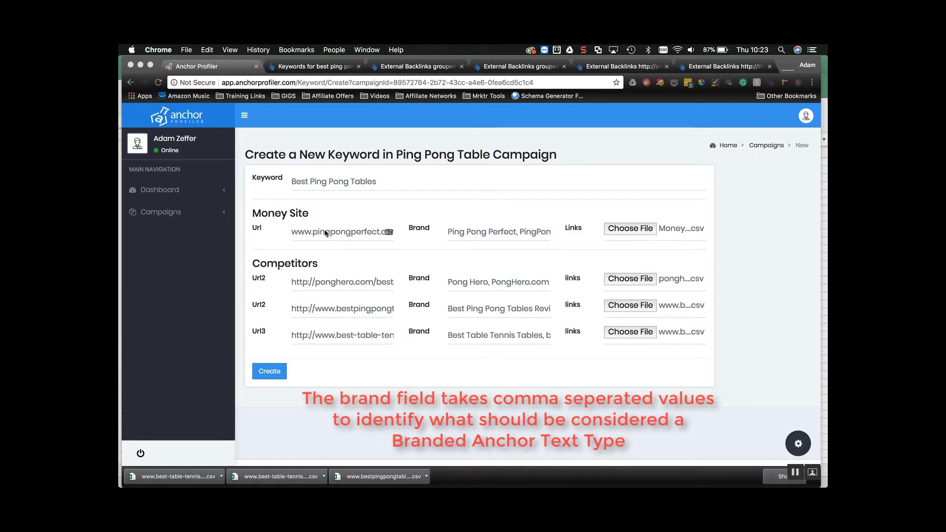
- Check the keyword, money site and competitor entries, then create the keyword "Best Ping Pong Tables" in the campaign
double_click(298, 181)
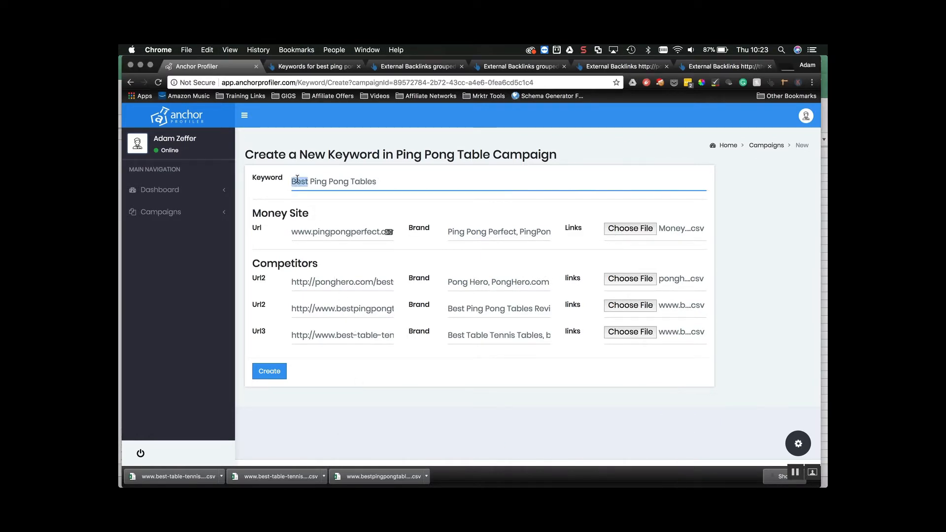
left_click(317, 231)
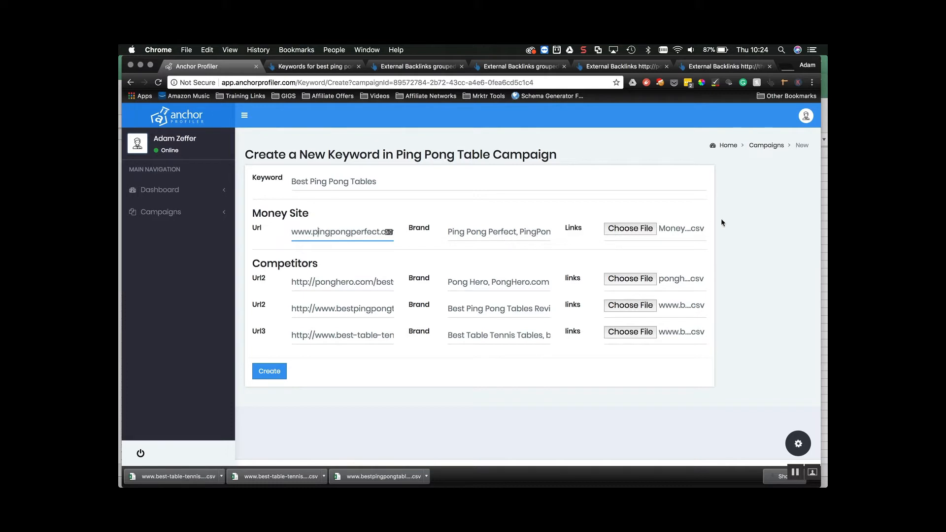
left_click(347, 277)
left_click(348, 308)
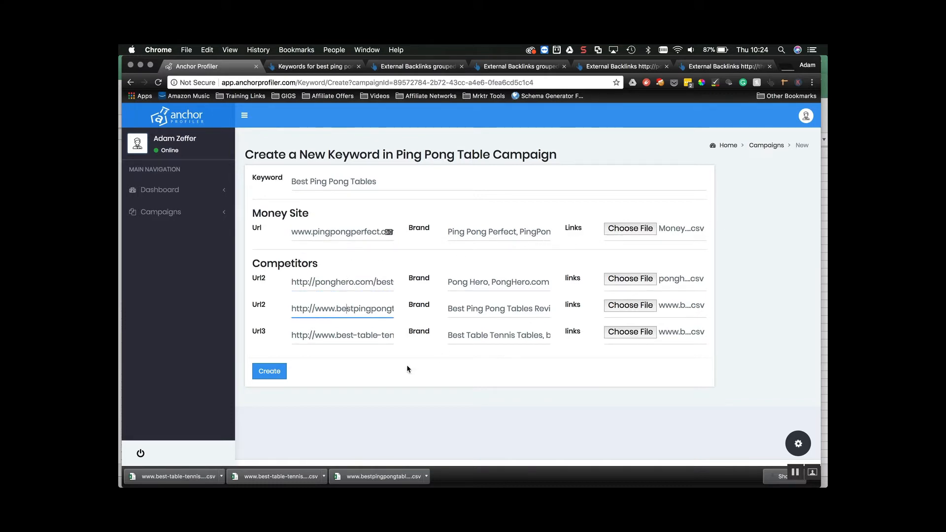
left_click(271, 373)
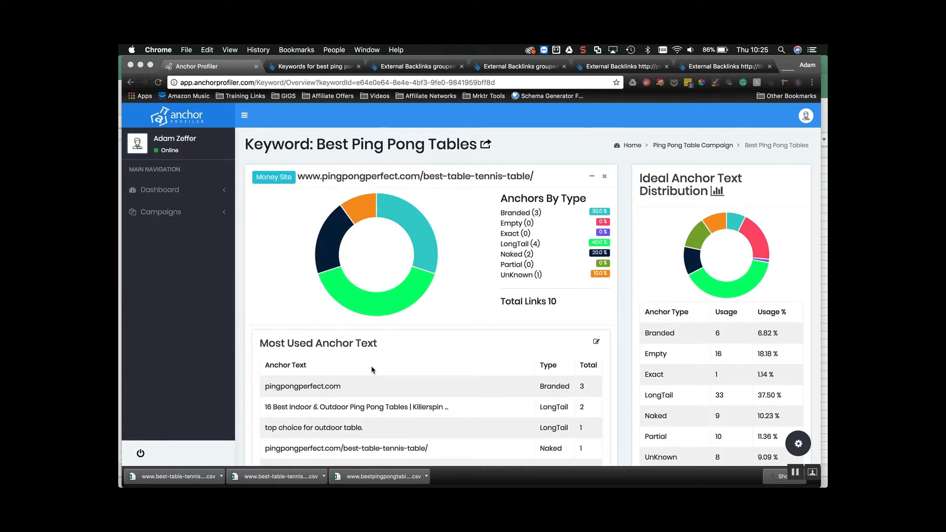
- Examine the money site's anchors by type and total links alongside the ideal anchor text distribution for Best Ping Pong Tables
scroll(371, 365, "down", 2)
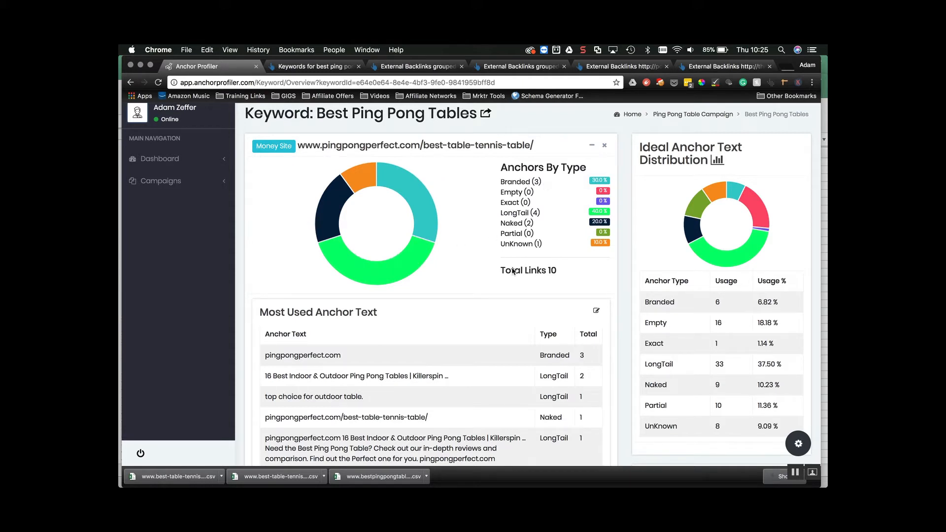
left_click_drag(545, 274, 565, 273)
left_click(565, 273)
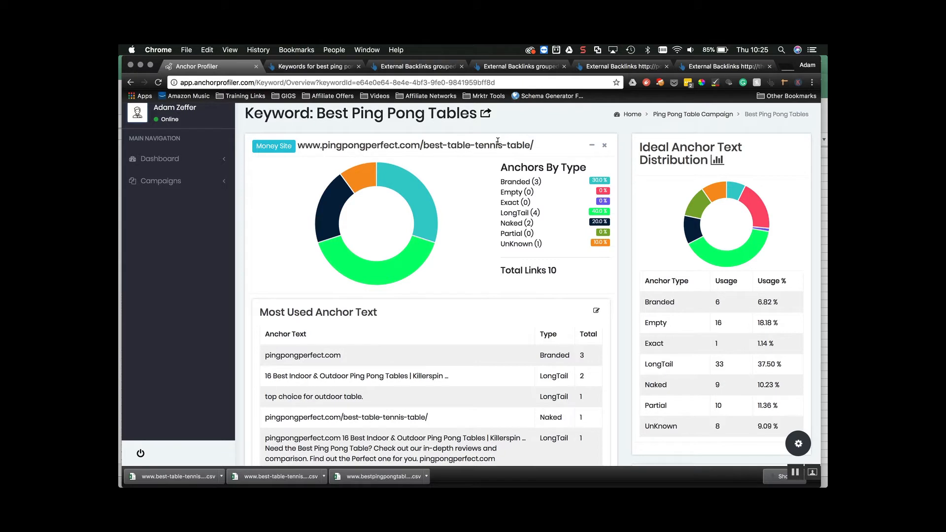
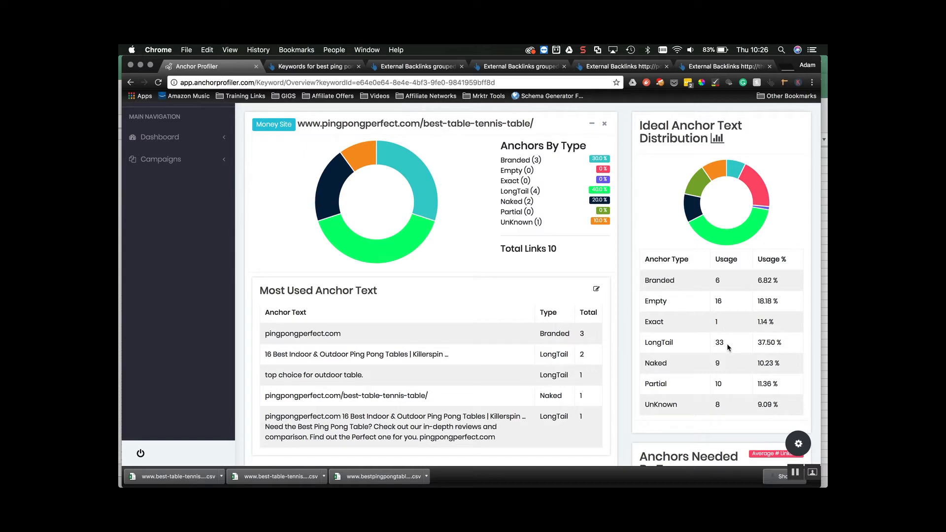
scroll(721, 370, "down", 1)
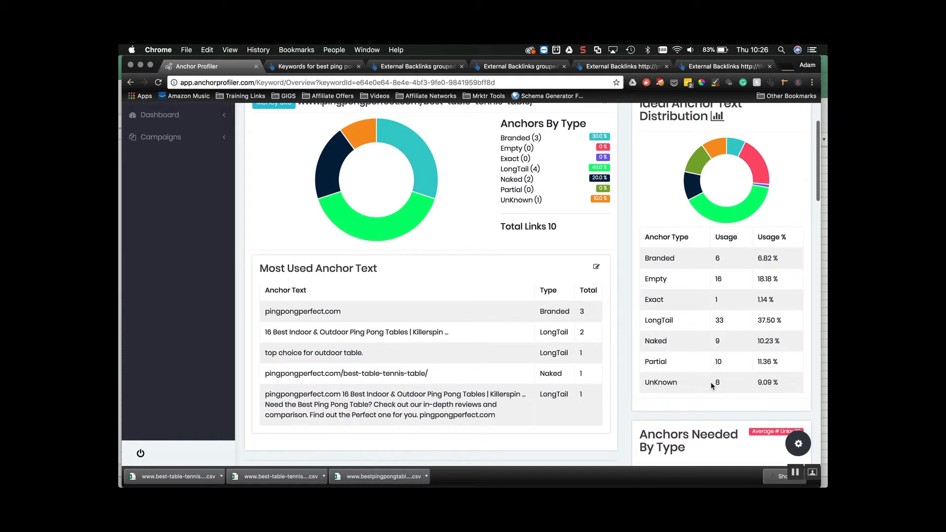
scroll(711, 382, "down", 4)
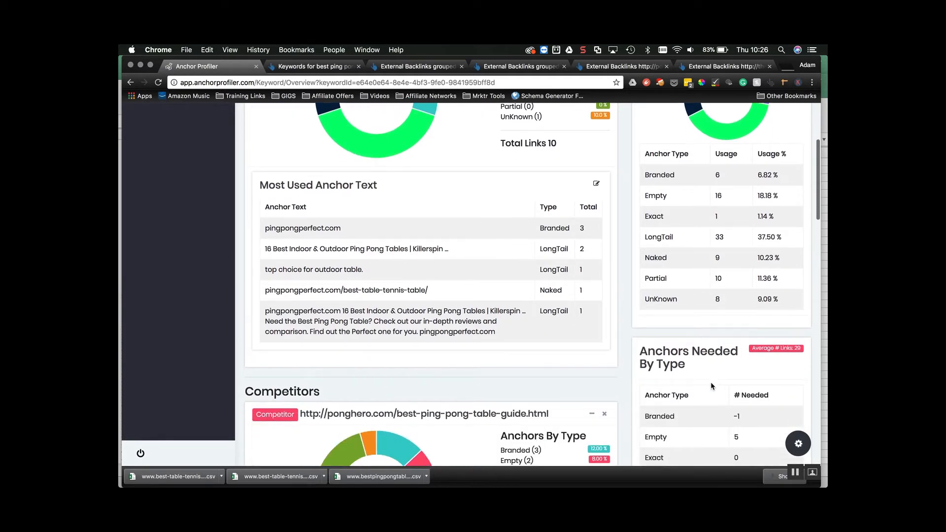
scroll(711, 386, "down", 5)
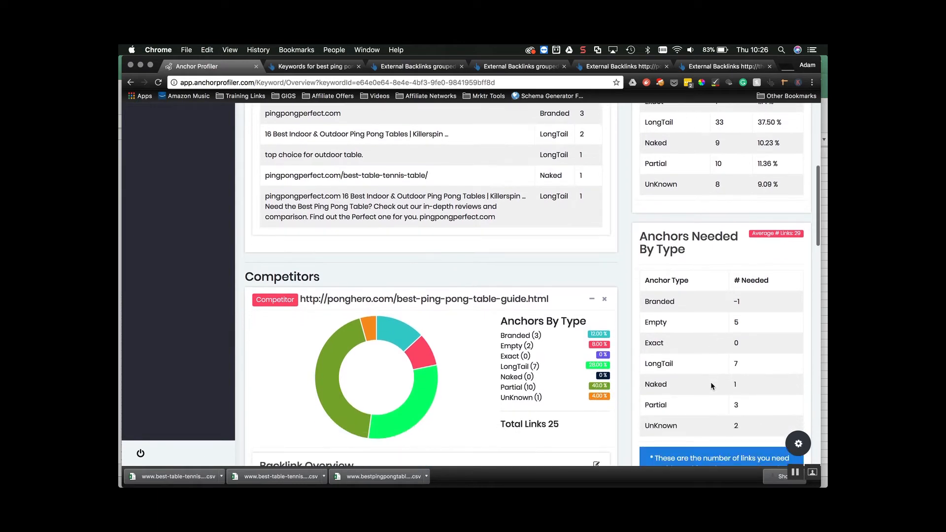
scroll(710, 383, "down", 1)
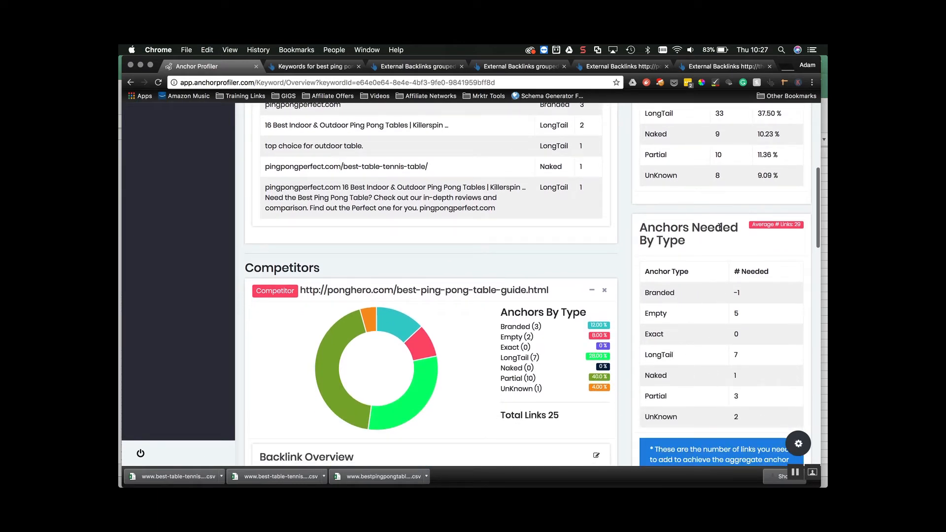
scroll(695, 293, "up", 5)
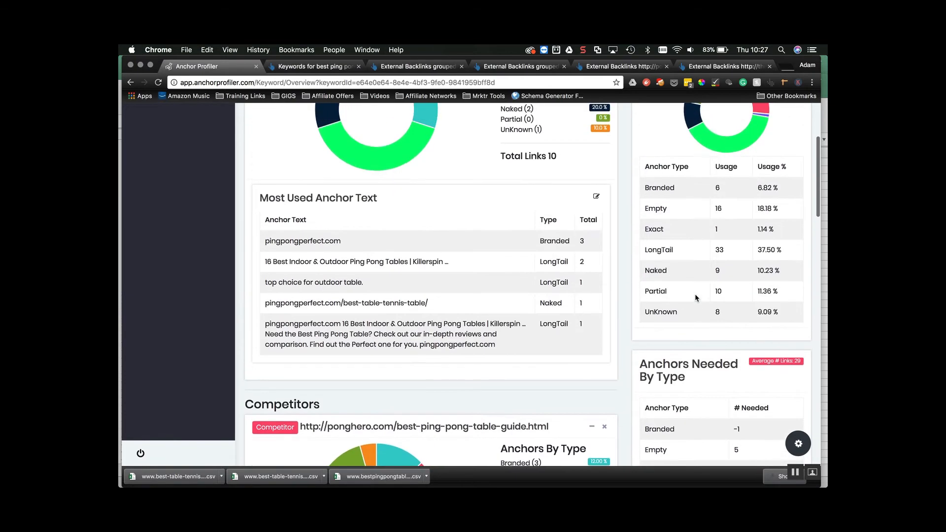
scroll(728, 132, "up", 4)
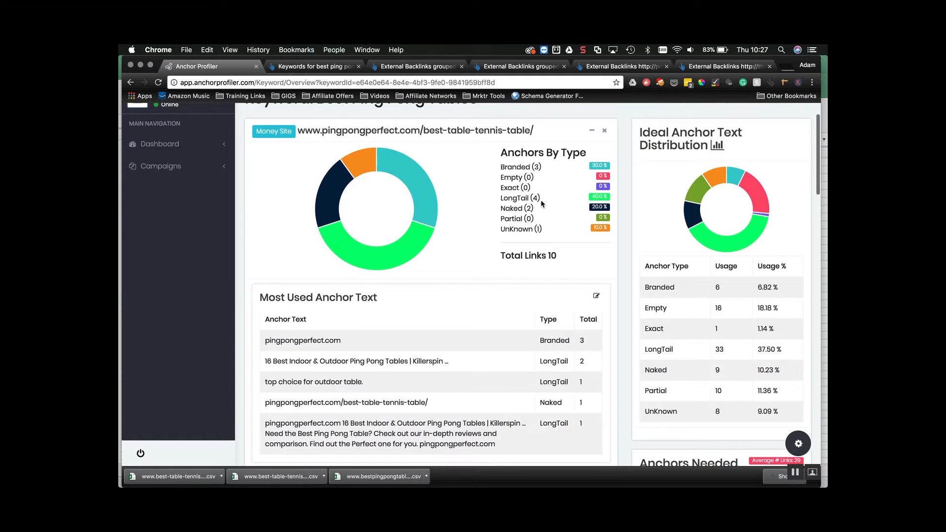
scroll(540, 200, "down", 1)
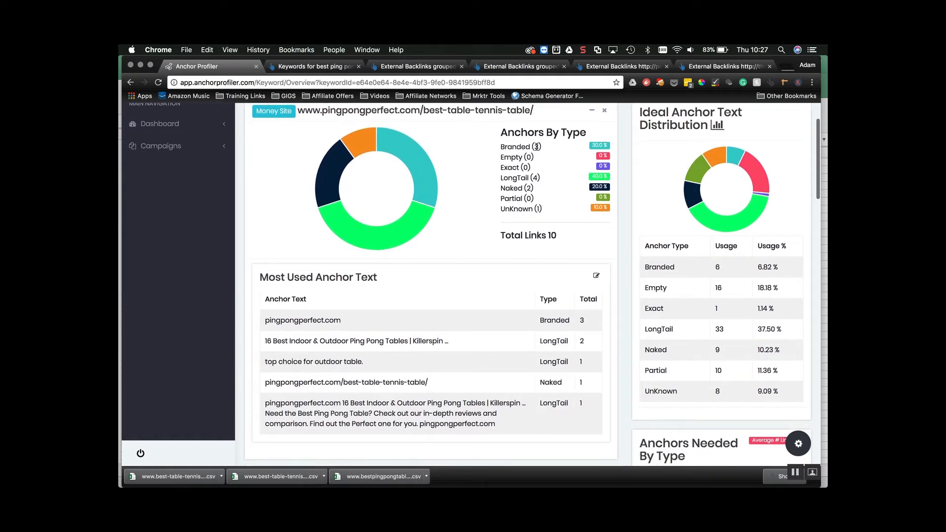
scroll(690, 281, "down", 1)
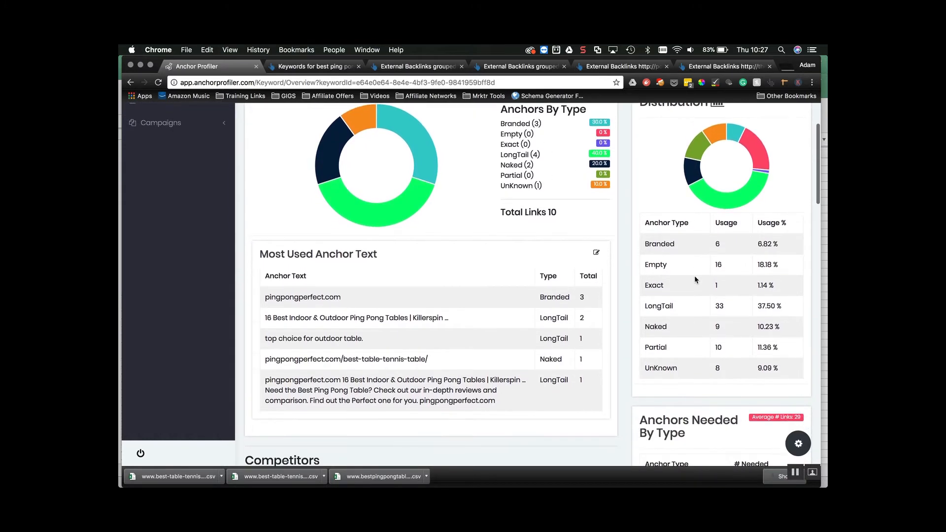
- Go through the Anchors Needed By Type table to see how many links of each anchor type to add
scroll(761, 334, "down", 5)
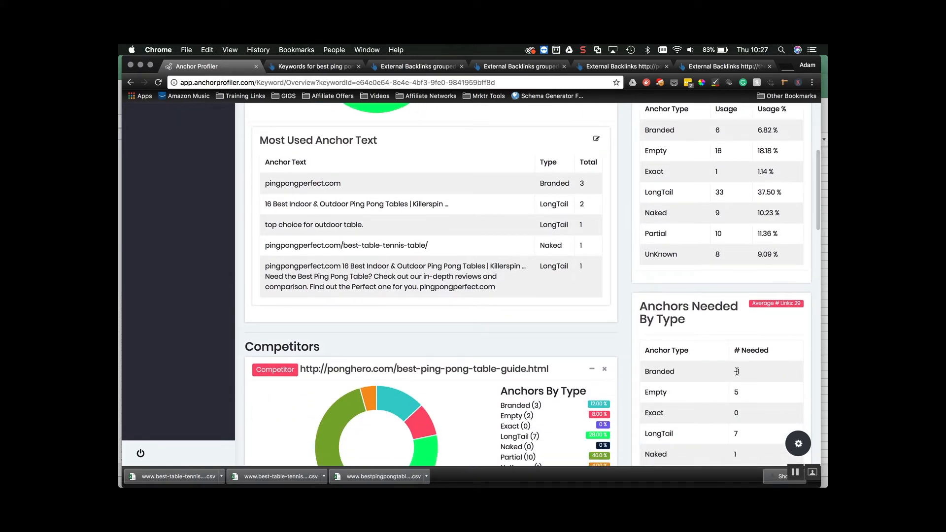
scroll(736, 373, "down", 1)
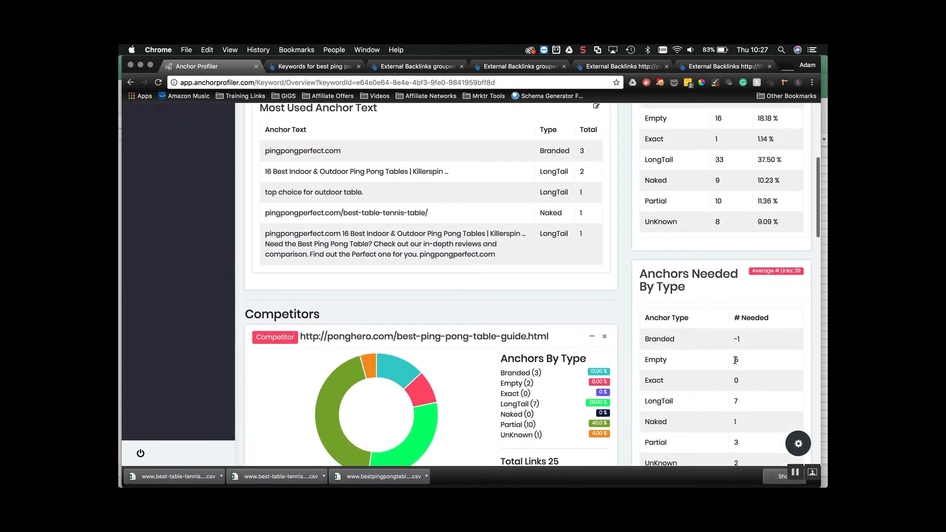
scroll(737, 360, "down", 1)
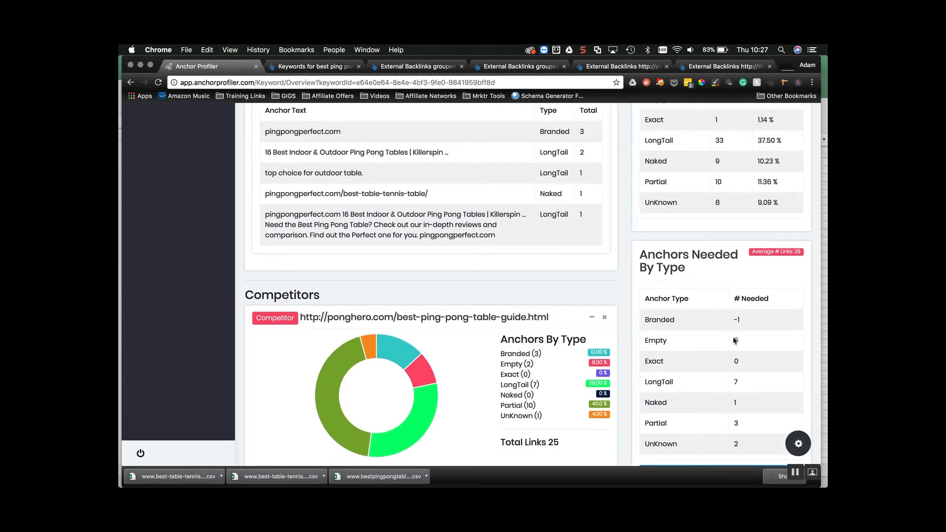
scroll(735, 337, "down", 1)
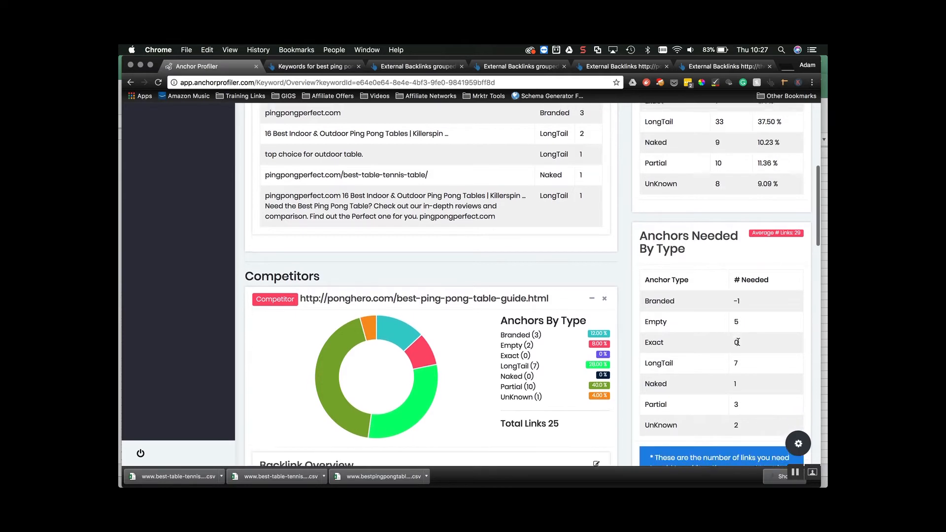
scroll(733, 328, "down", 1)
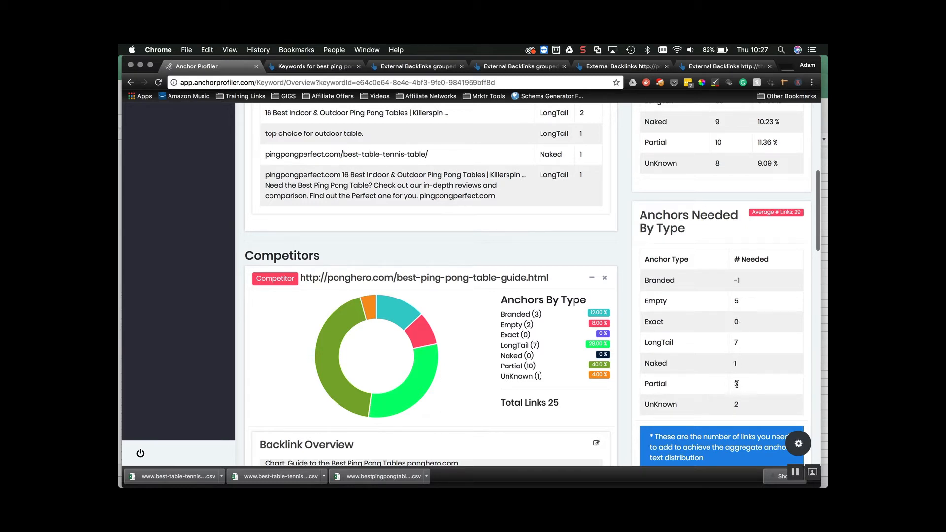
scroll(737, 403, "down", 2)
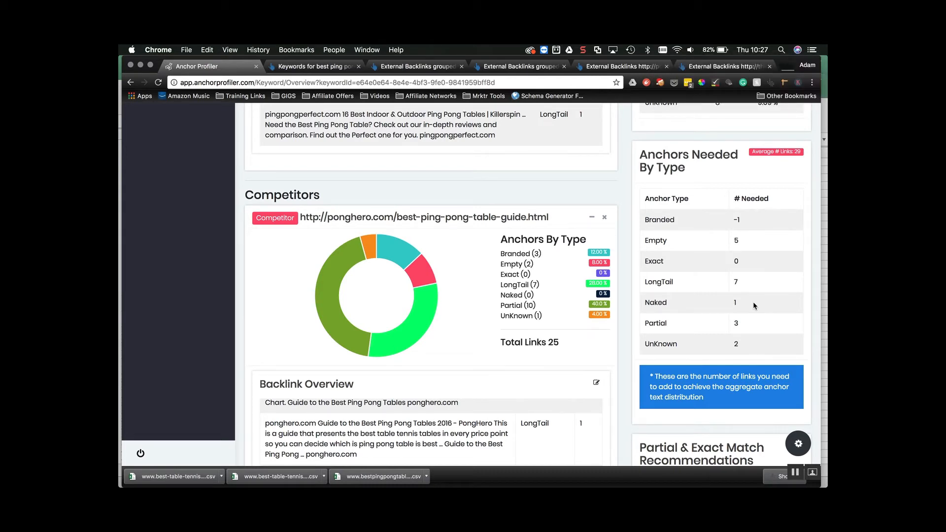
- Review the Partial & Exact Match Recommendations and relate them to the number of partial anchors needed
scroll(753, 302, "down", 5)
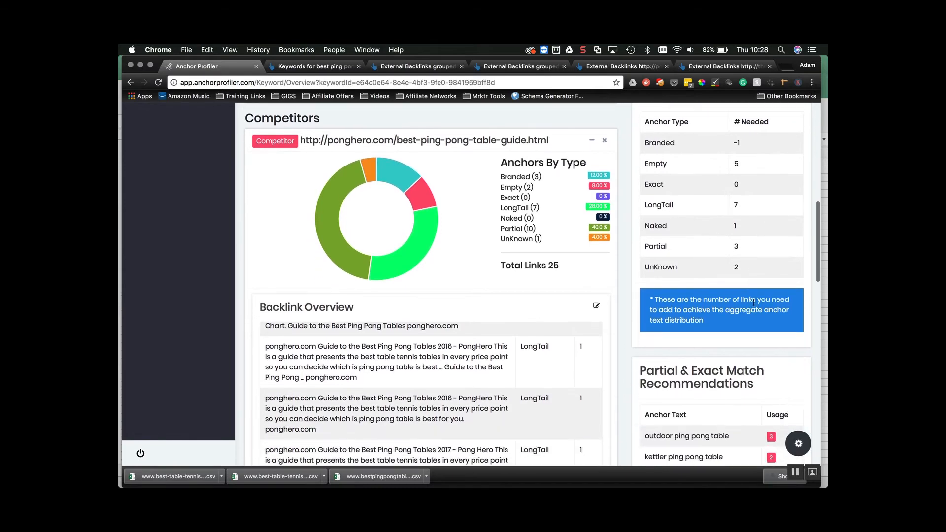
scroll(753, 301, "down", 3)
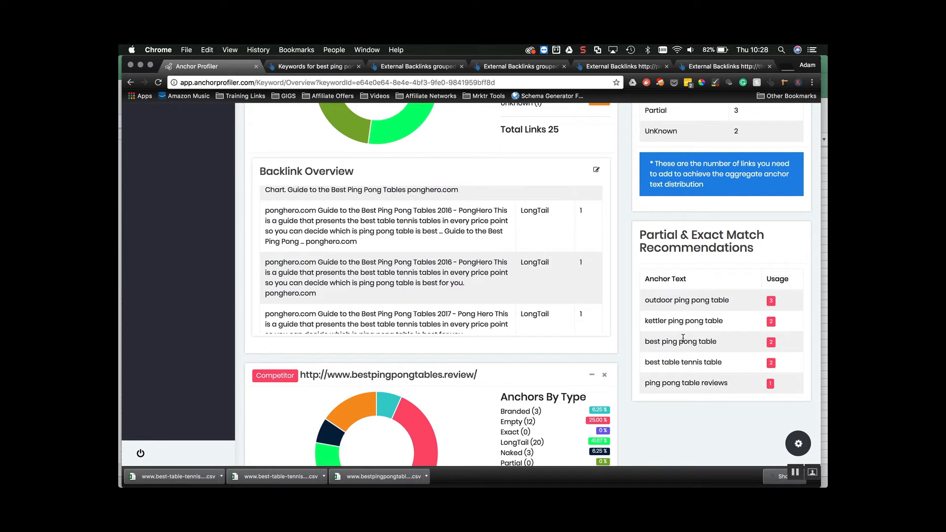
left_click_drag(645, 301, 781, 302)
left_click(740, 303)
scroll(781, 300, "up", 3)
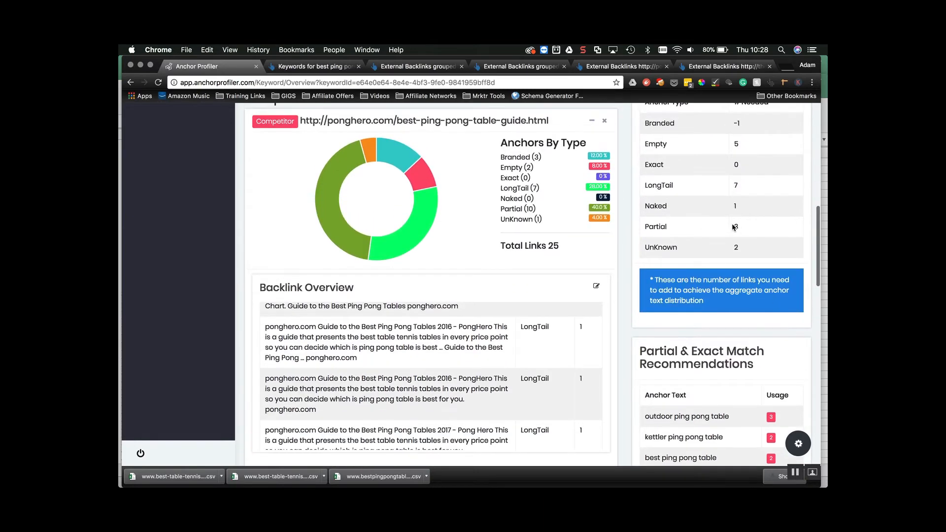
scroll(750, 370, "down", 2)
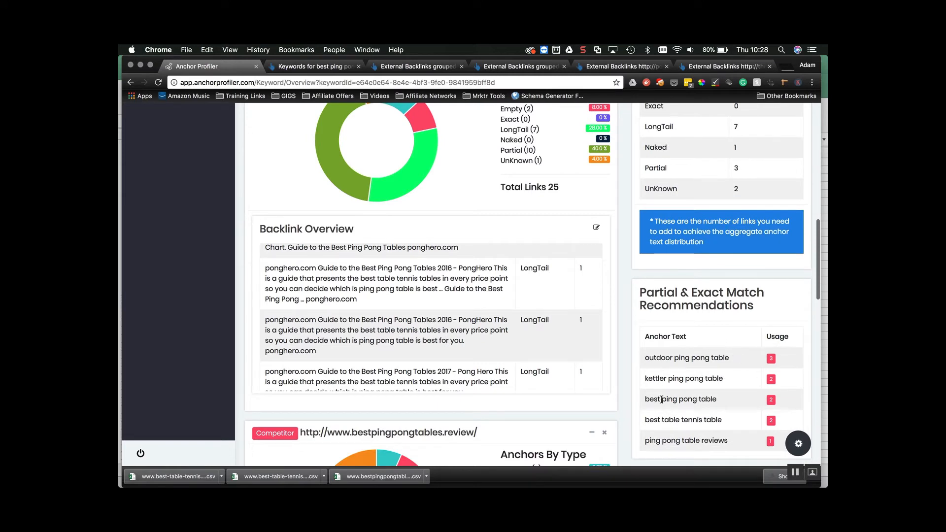
- Return to the money site's overview and recheck its anchor type breakdown and most used anchor text against the ideal distribution
scroll(661, 399, "up", 4)
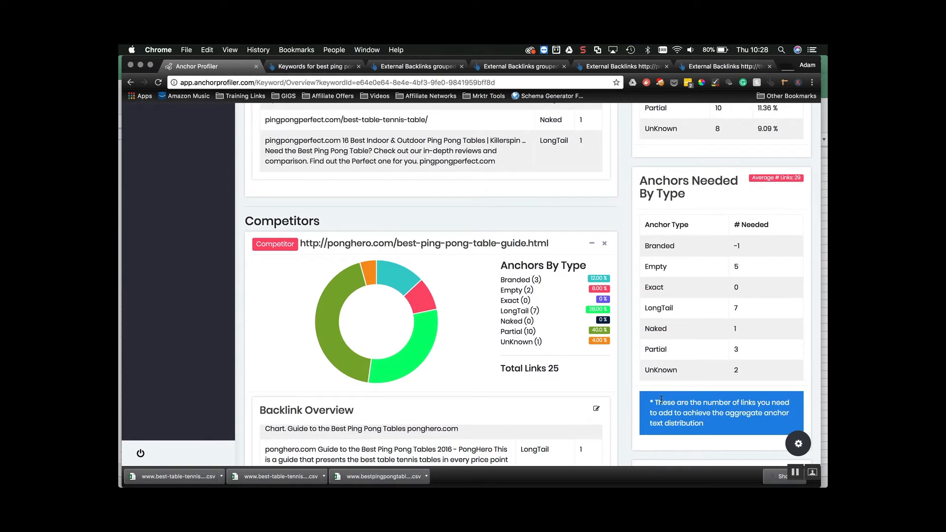
scroll(662, 399, "up", 4)
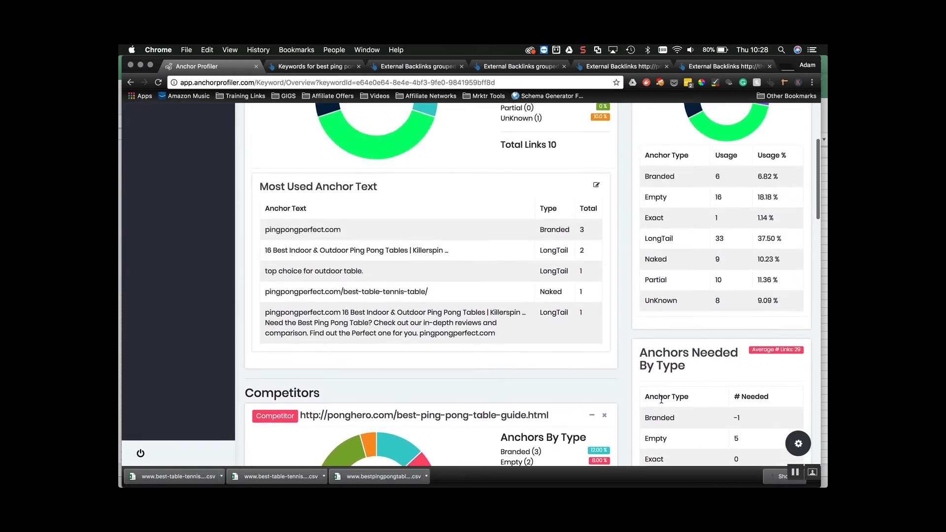
scroll(661, 401, "up", 2)
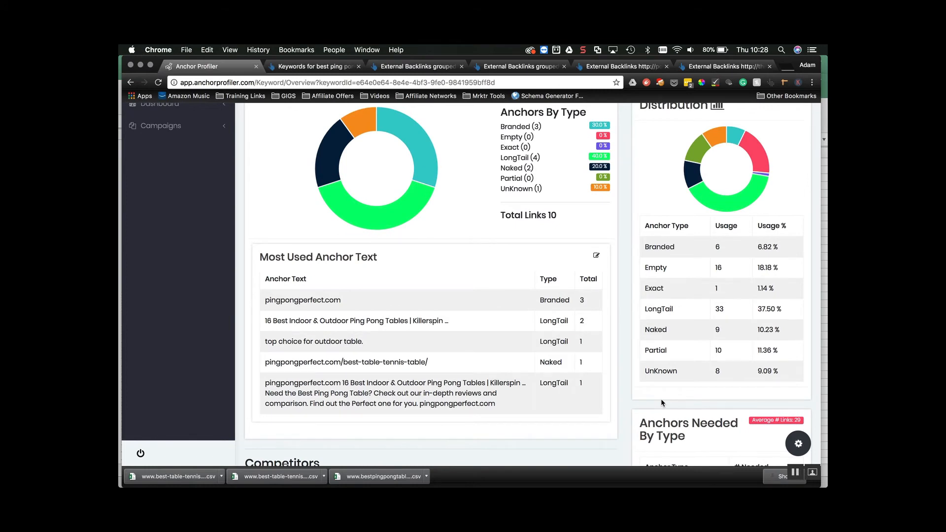
scroll(661, 399, "up", 2)
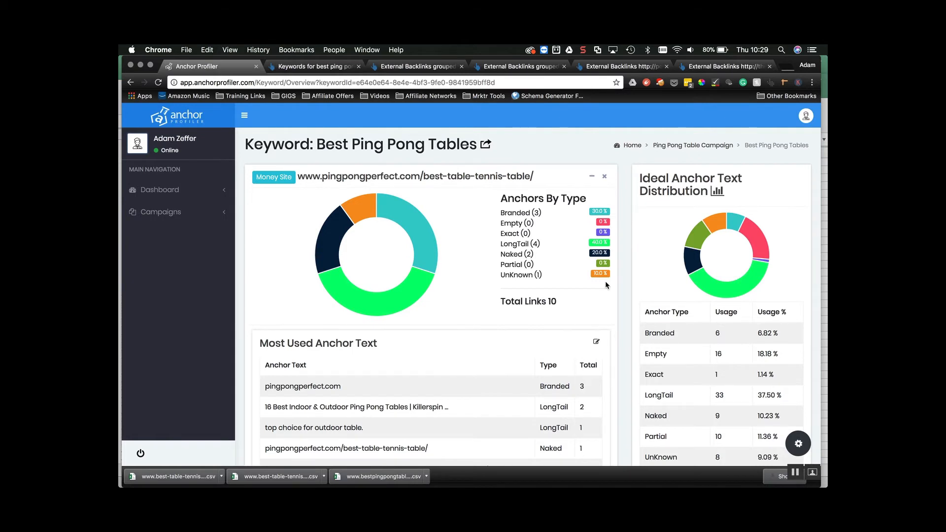
scroll(605, 285, "down", 1)
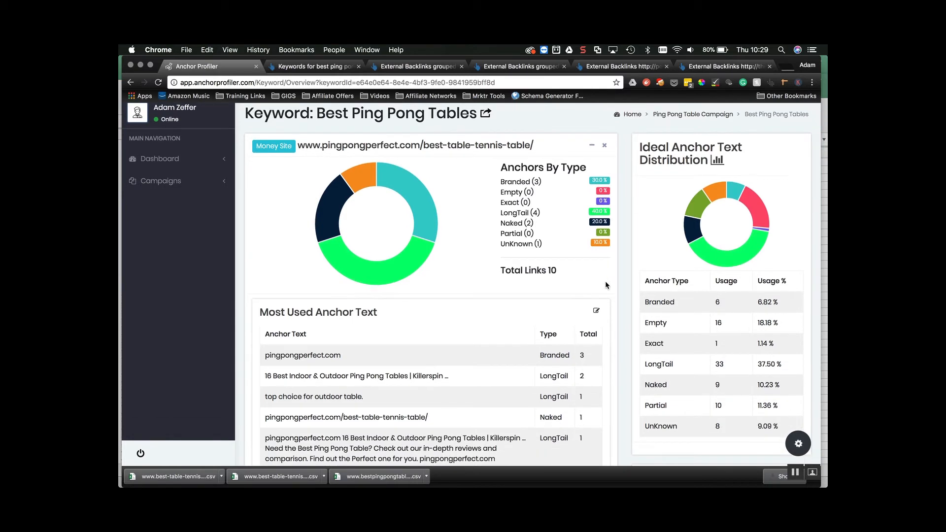
scroll(605, 285, "down", 1)
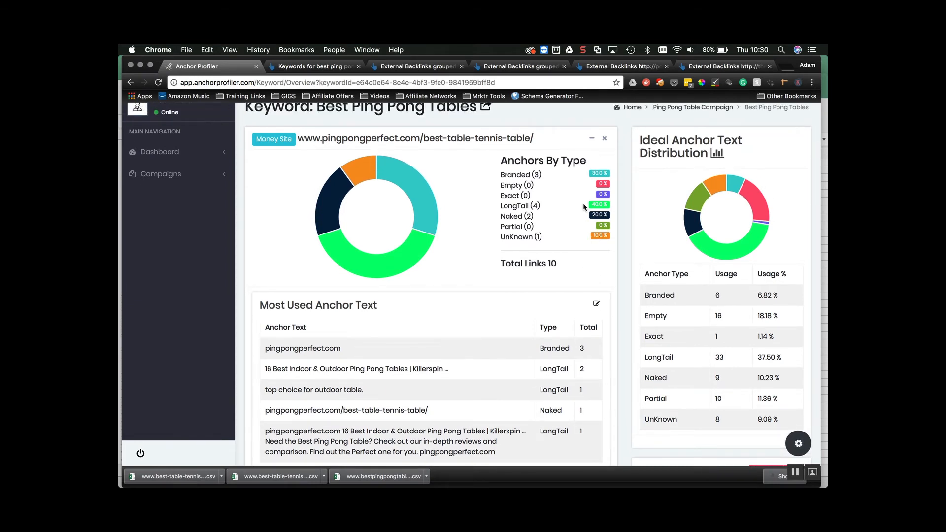
scroll(588, 204, "down", 1)
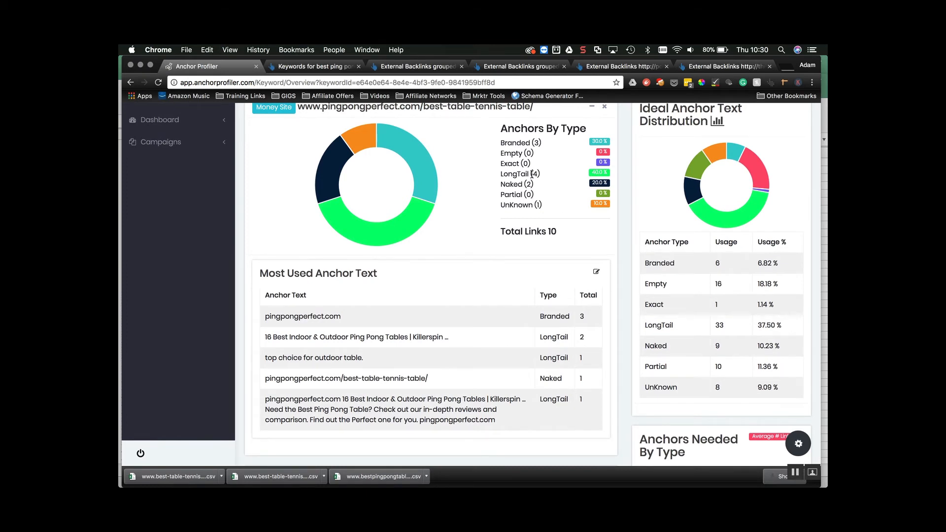
scroll(605, 236, "down", 1)
scroll(604, 235, "up", 2)
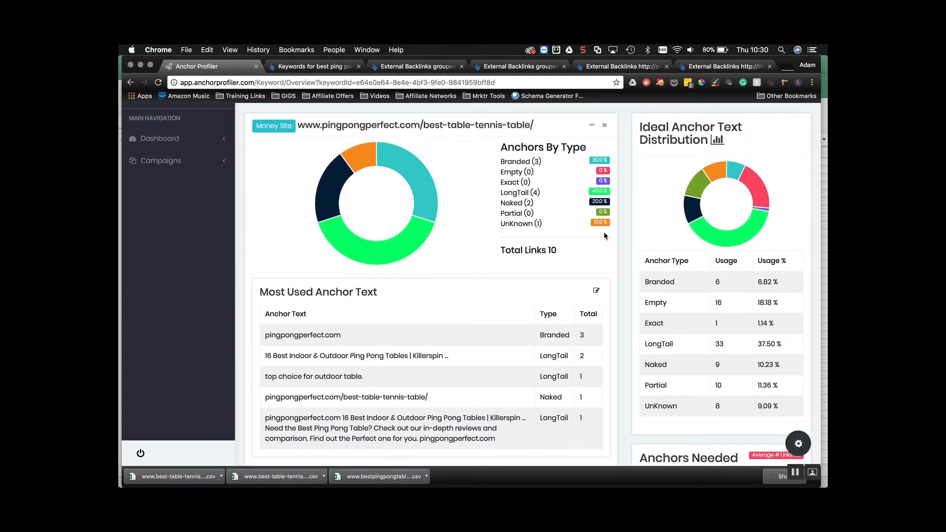
left_click(596, 293)
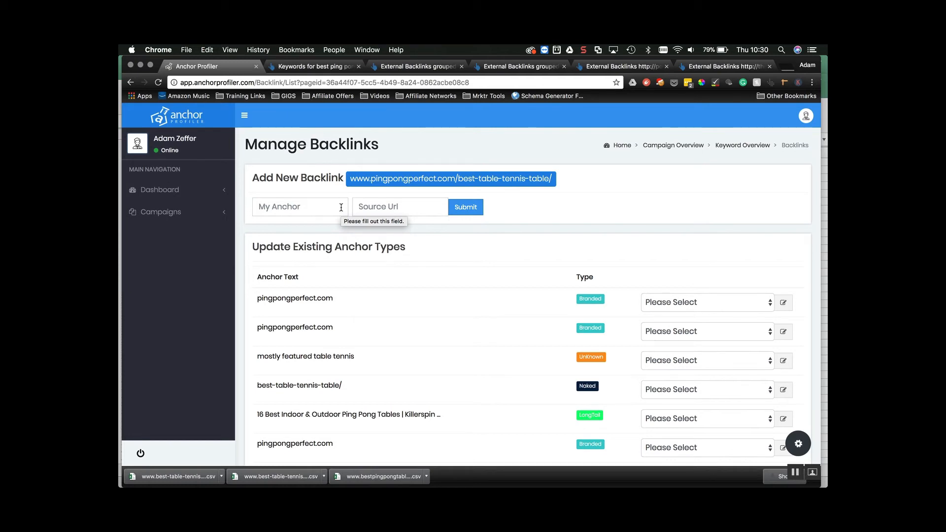
left_click(307, 205)
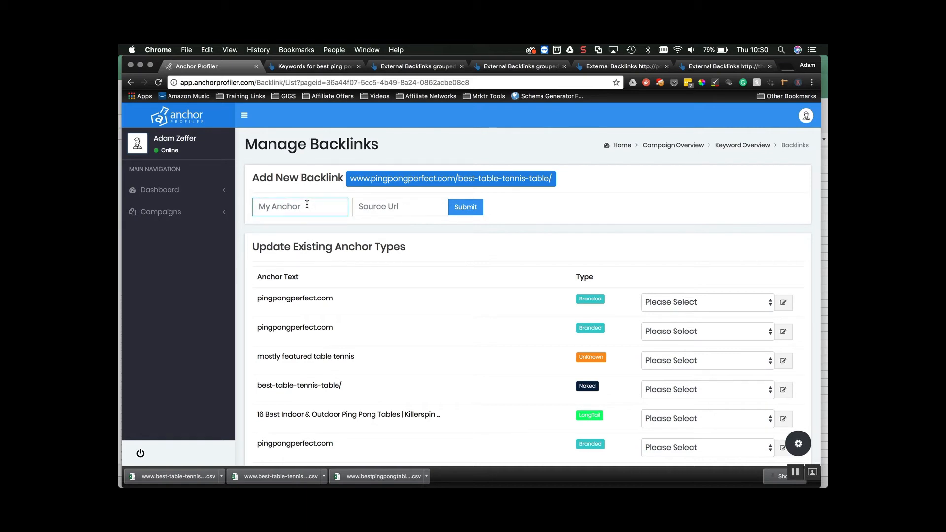
type("Ping Po")
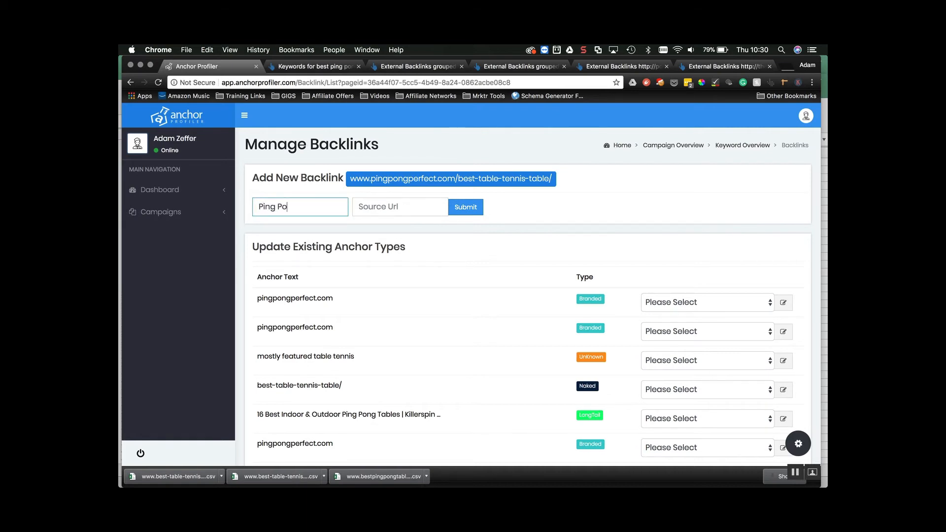
type("ng Tables")
key("Tab")
type("h")
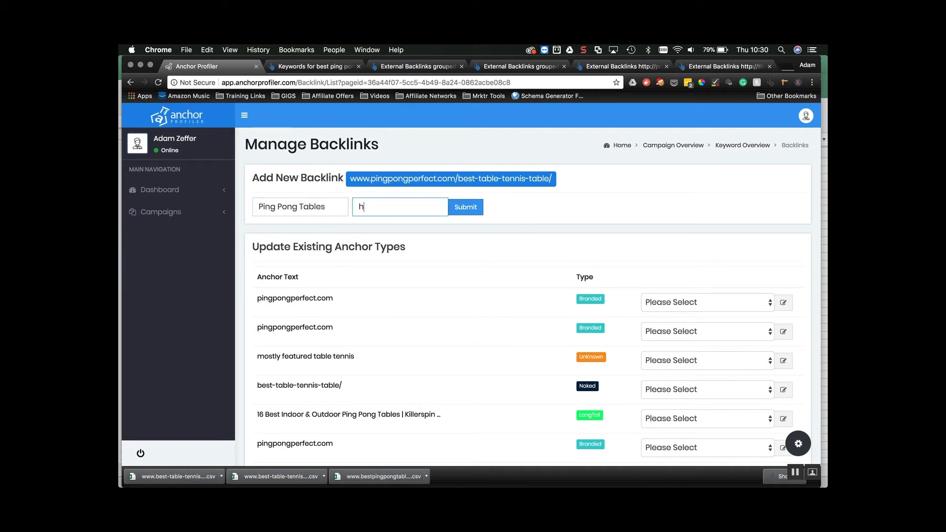
type("ttp://www.mypbn.com/")
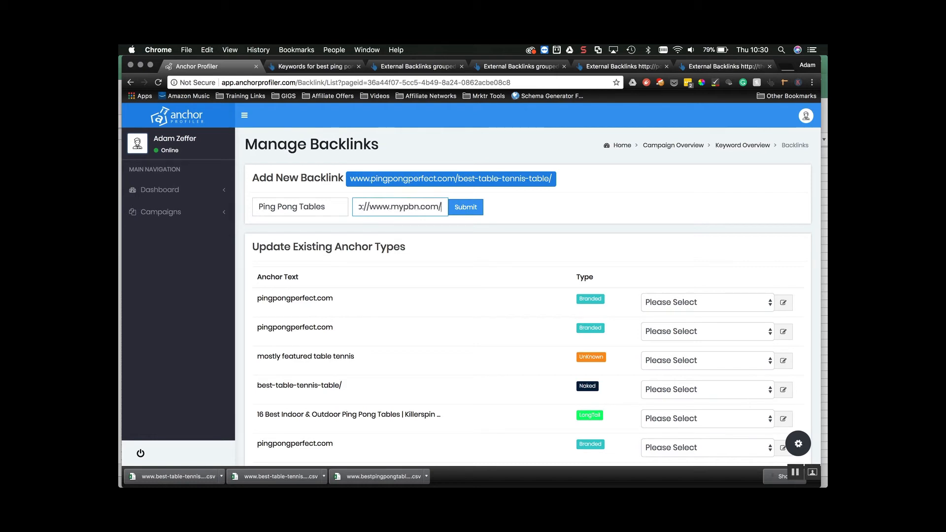
type("test")
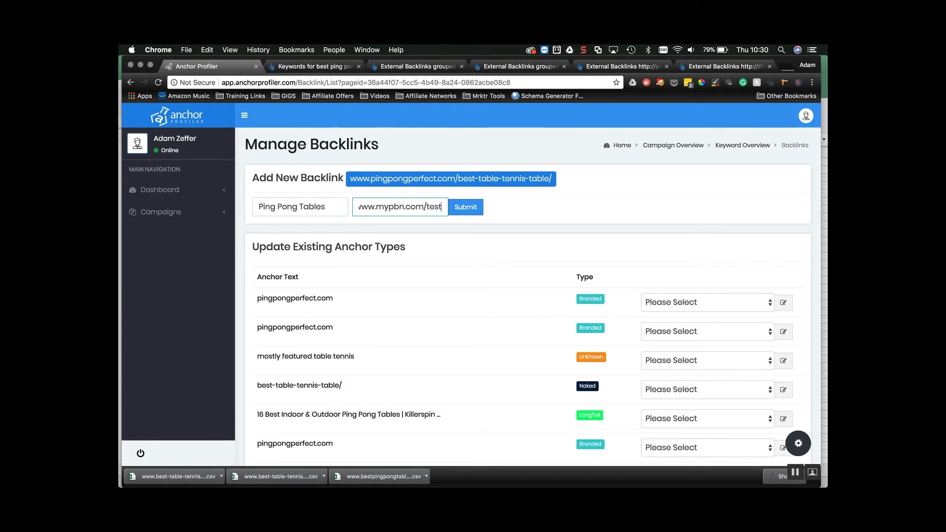
left_click(477, 212)
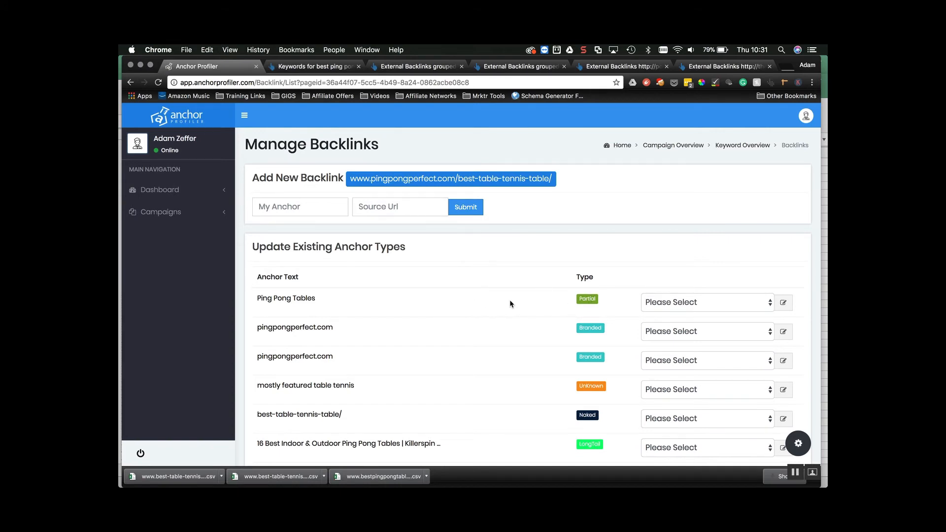
- Update the money site's "mostly featured table tennis" anchor type to Partial and return to the keyword overview
scroll(510, 304, "down", 2)
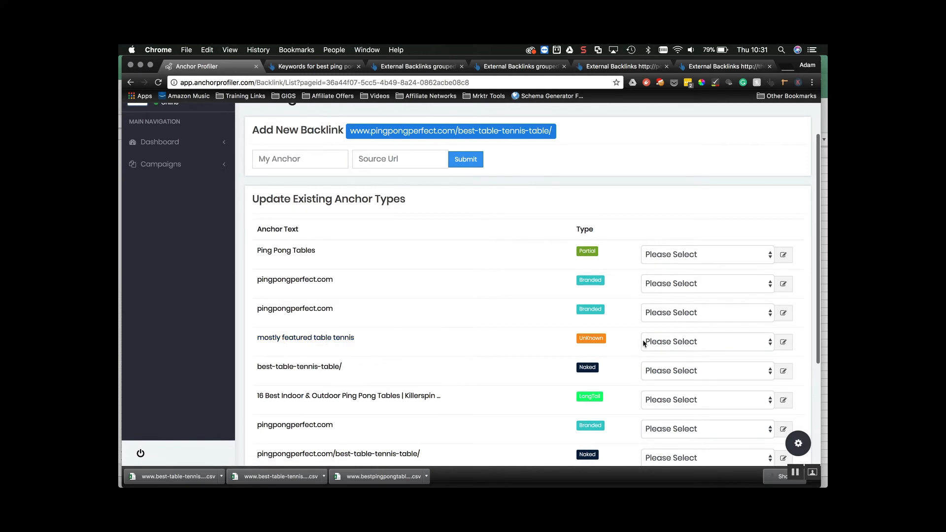
left_click(667, 340)
left_click(670, 364)
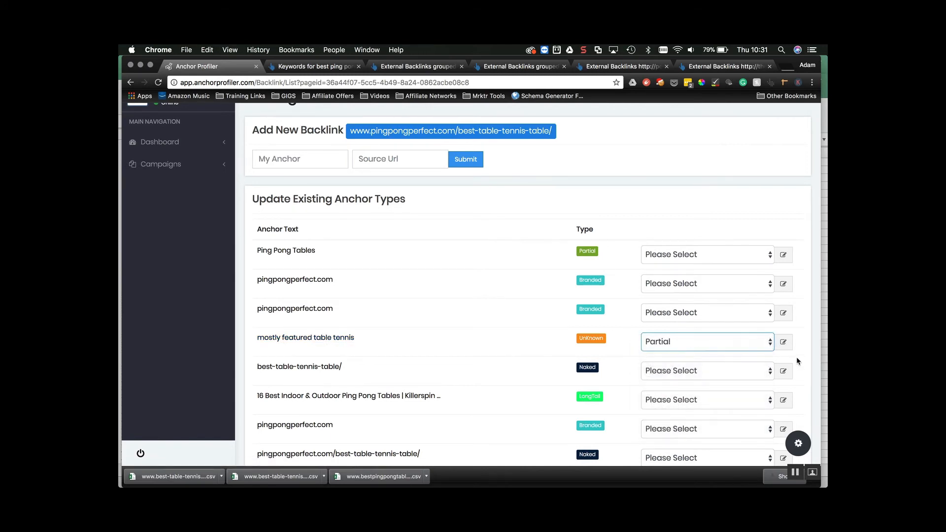
left_click(783, 342)
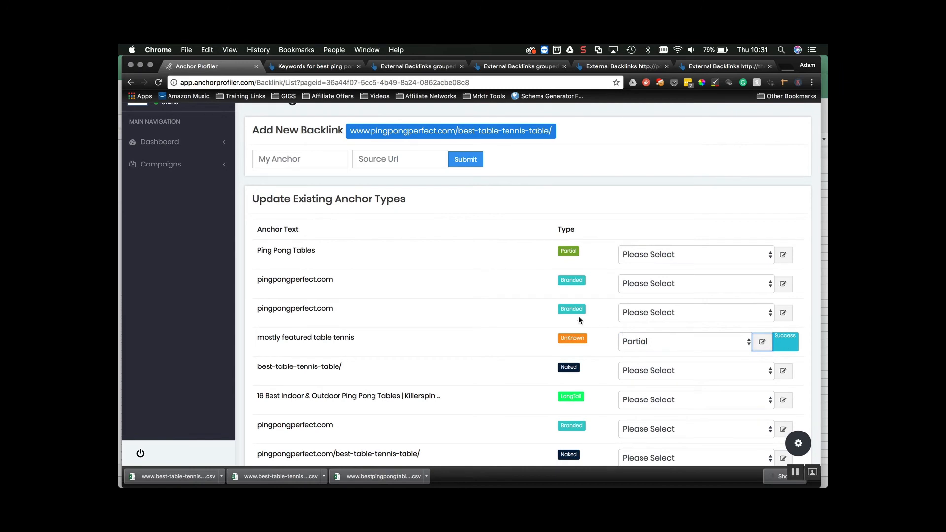
scroll(579, 315, "up", 2)
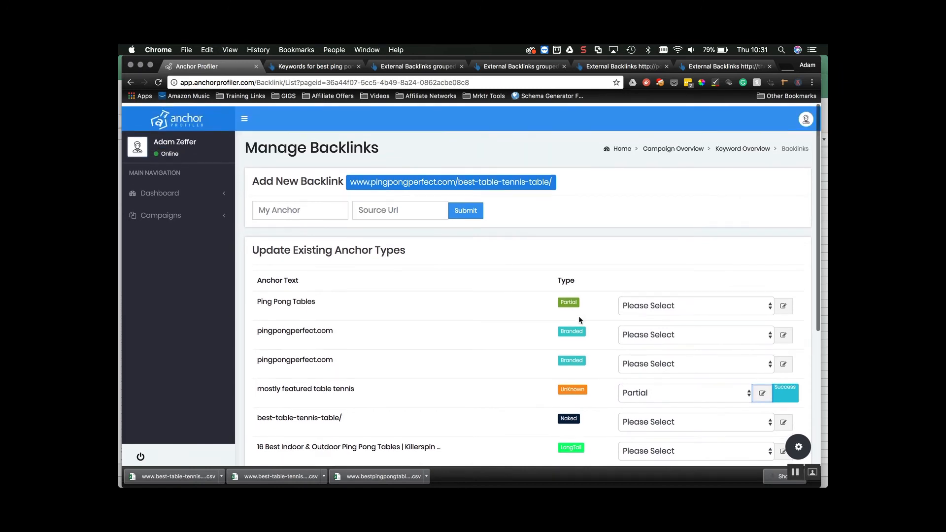
left_click(767, 146)
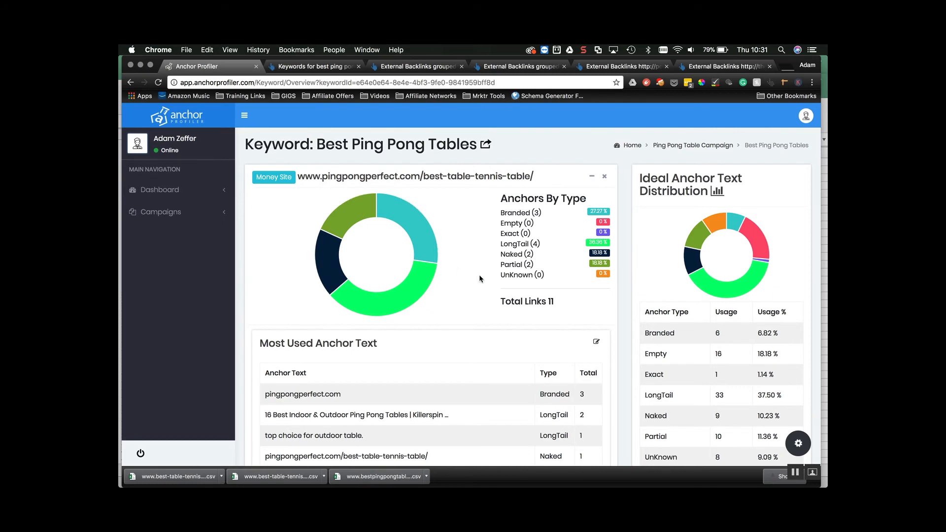
- Open the ponghero.com competitor's backlinks and update the "table tennis table reviews" anchor type to Partial
scroll(479, 274, "down", 8)
scroll(479, 274, "down", 3)
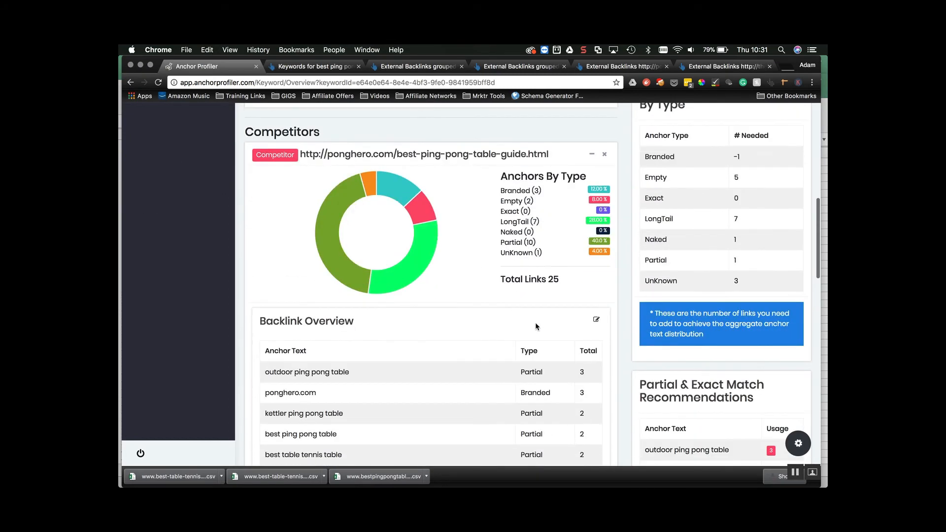
left_click(596, 300)
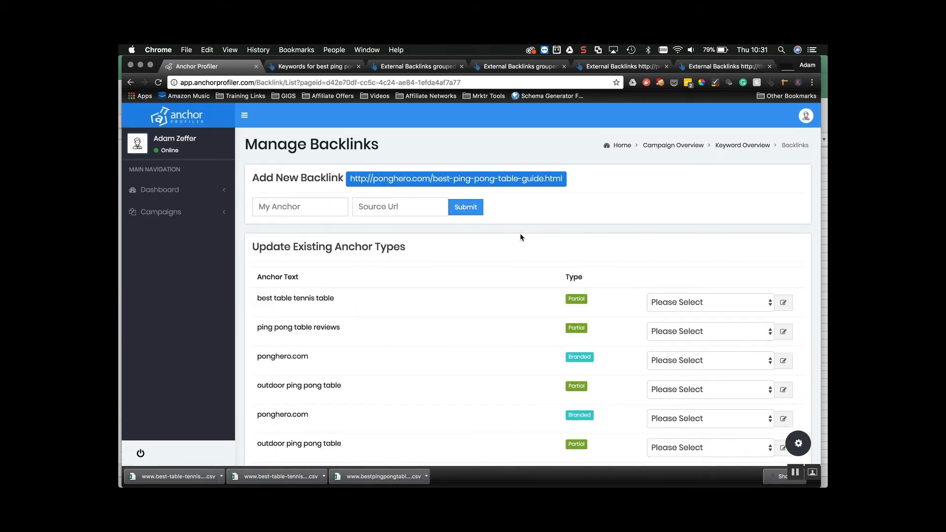
scroll(572, 335, "down", 15)
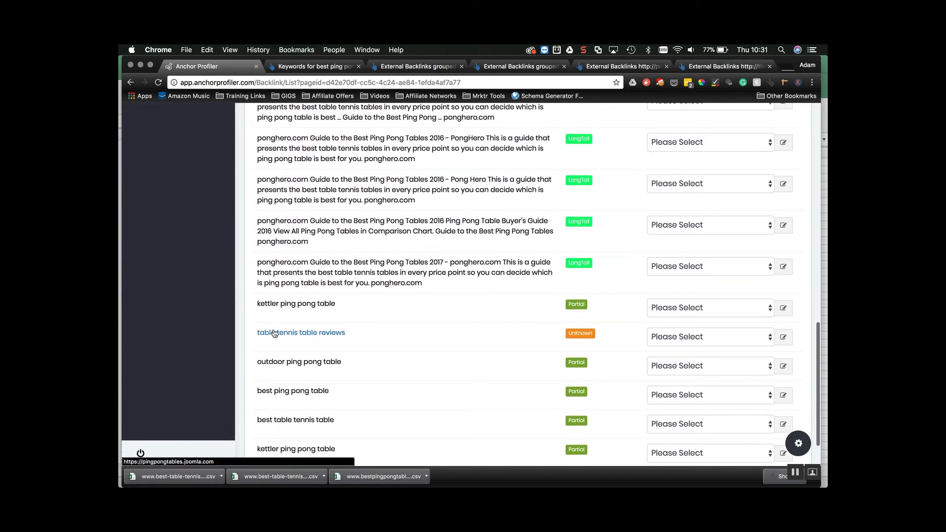
left_click(694, 334)
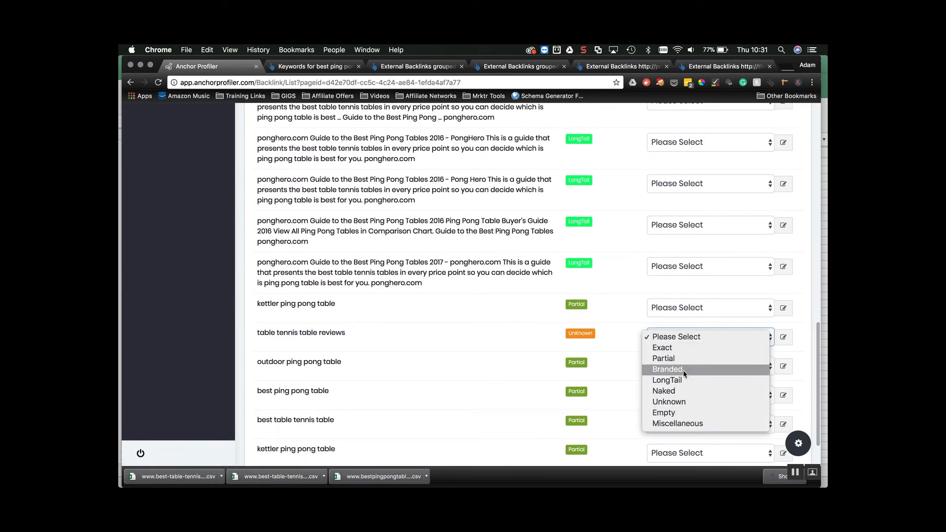
left_click(684, 360)
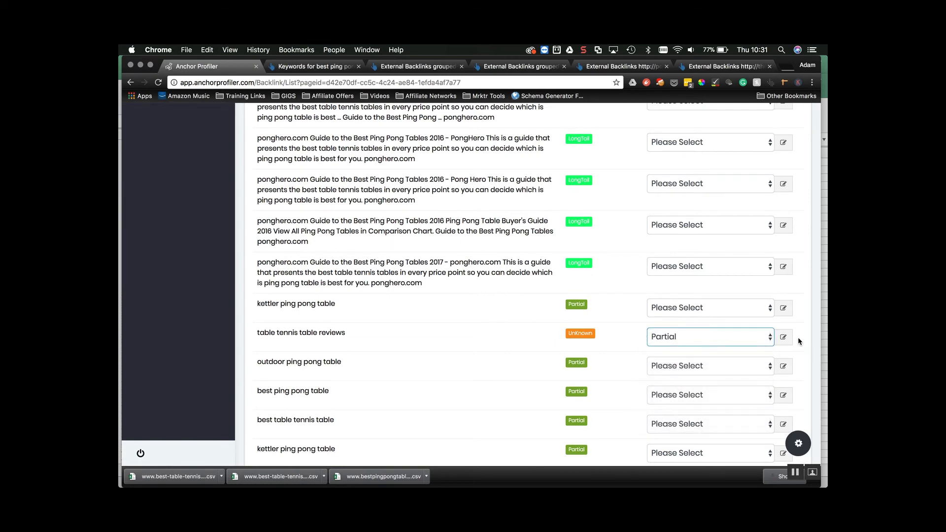
left_click(783, 337)
- Return to the keyword overview and check the Unknown share in the Ideal Anchor Text Distribution chart
scroll(562, 286, "up", 10)
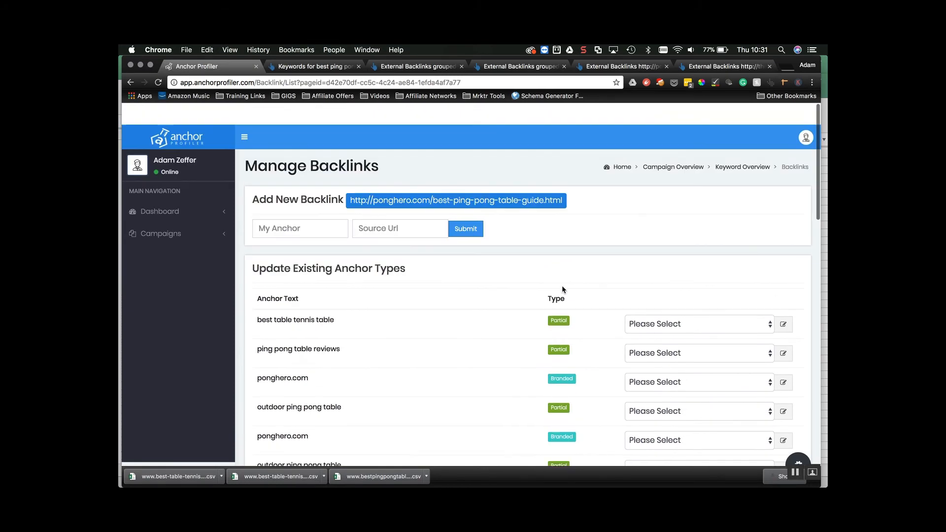
left_click(745, 145)
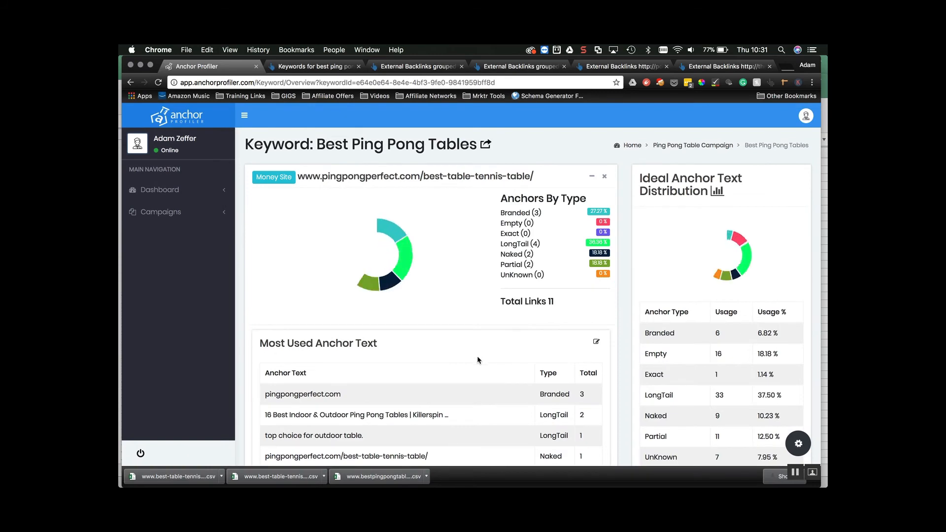
scroll(474, 280, "down", 1)
mouse_move(748, 227)
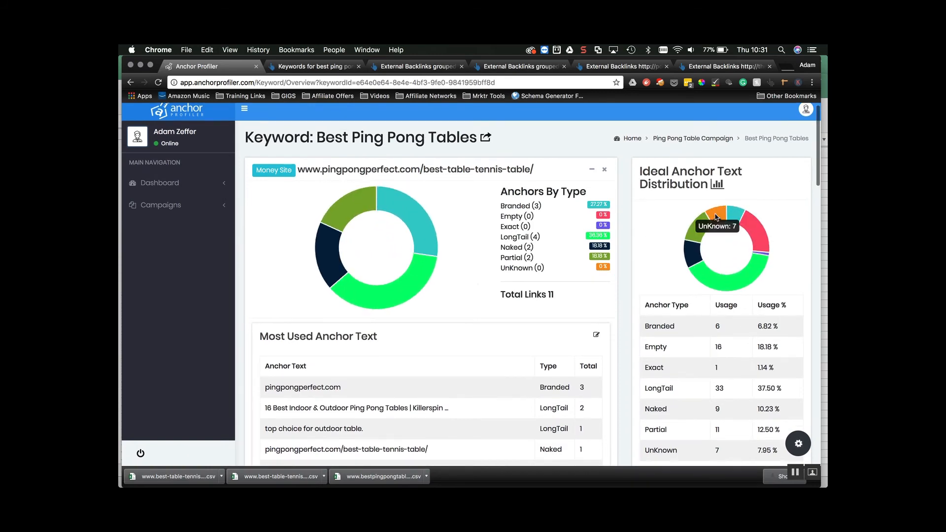
- Open the bestpingpongtables.review competitor's backlinks and update the "Favicon for bestpingpongtables.review" anchor type to Miscellaneous
scroll(499, 342, "down", 10)
scroll(499, 342, "down", 10)
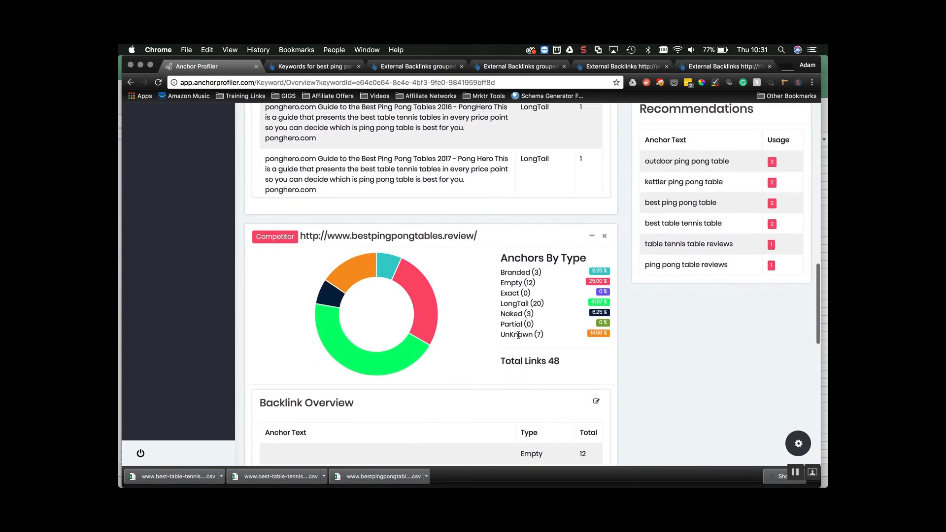
scroll(559, 345, "down", 3)
left_click(596, 324)
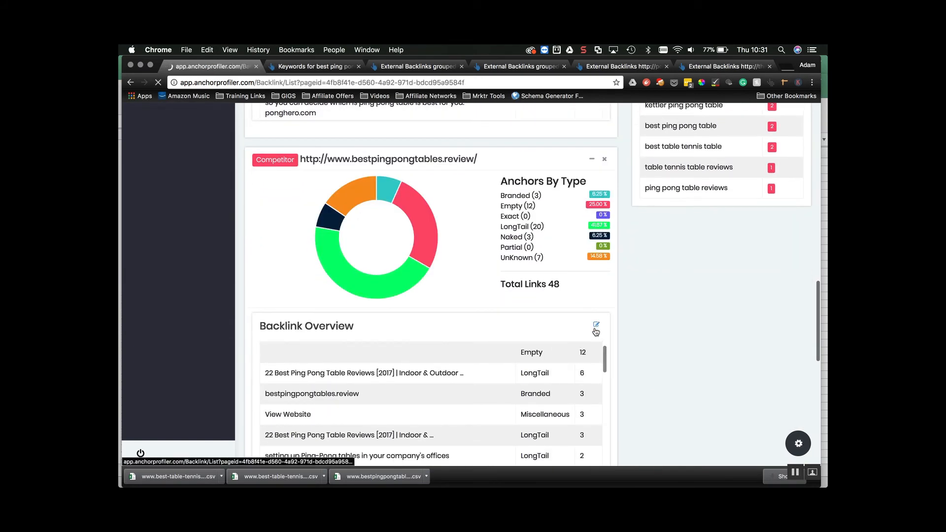
scroll(565, 319, "down", 10)
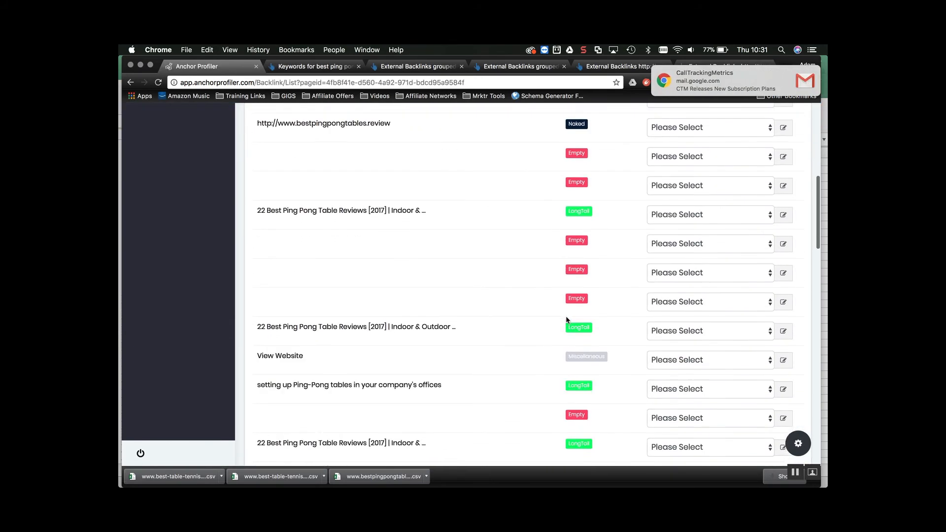
scroll(567, 321, "down", 1)
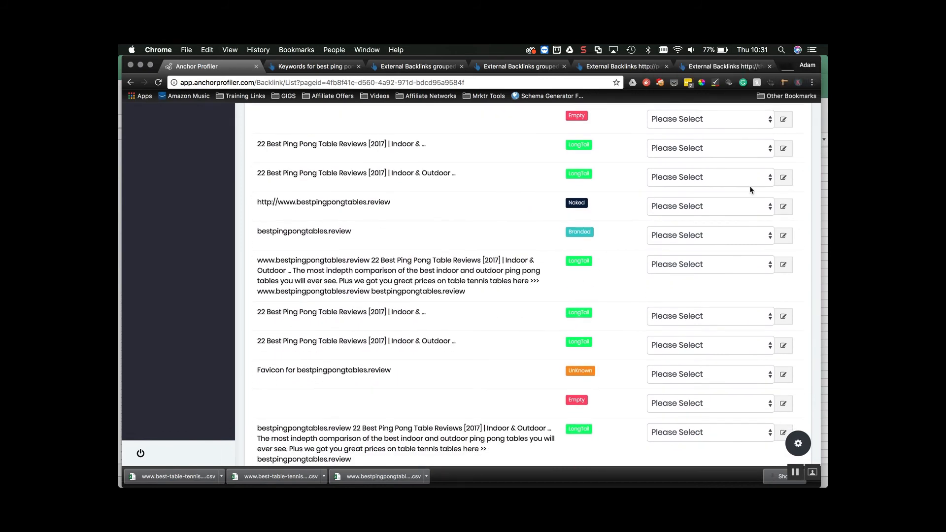
scroll(345, 373, "down", 2)
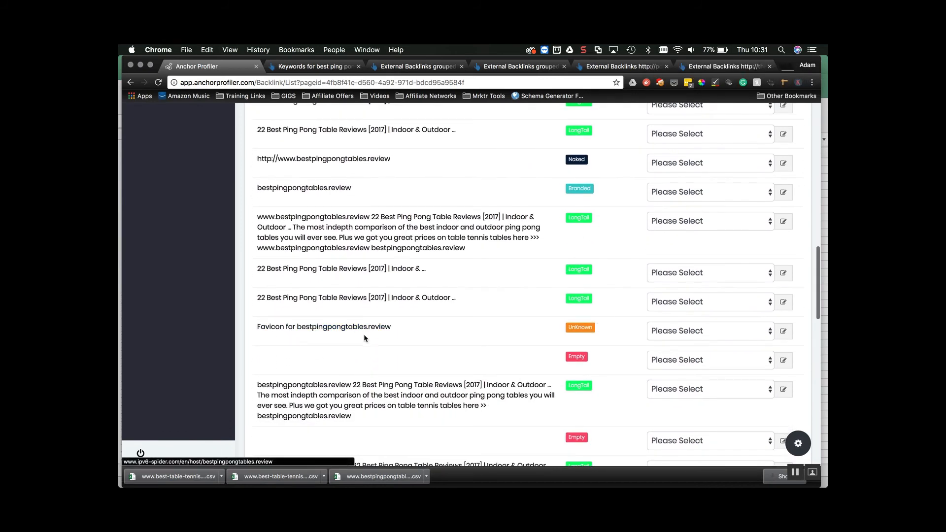
left_click(700, 332)
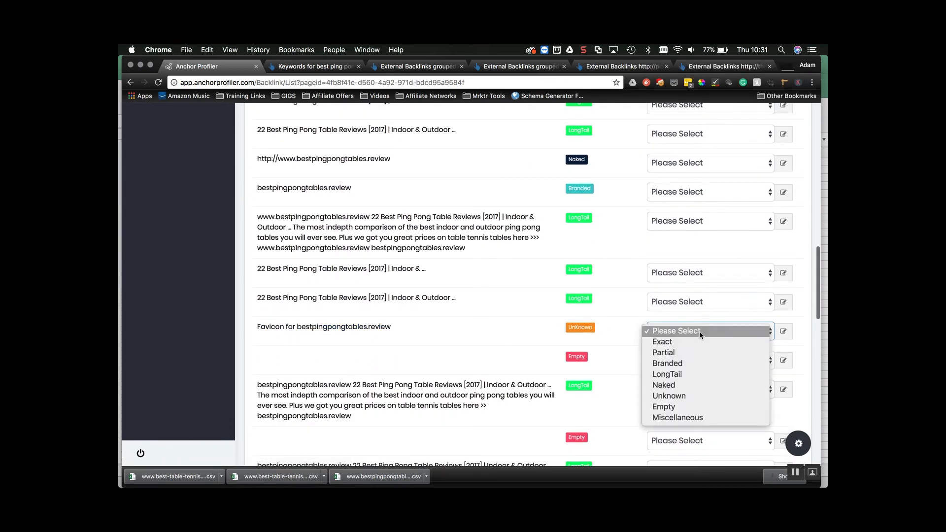
left_click(685, 417)
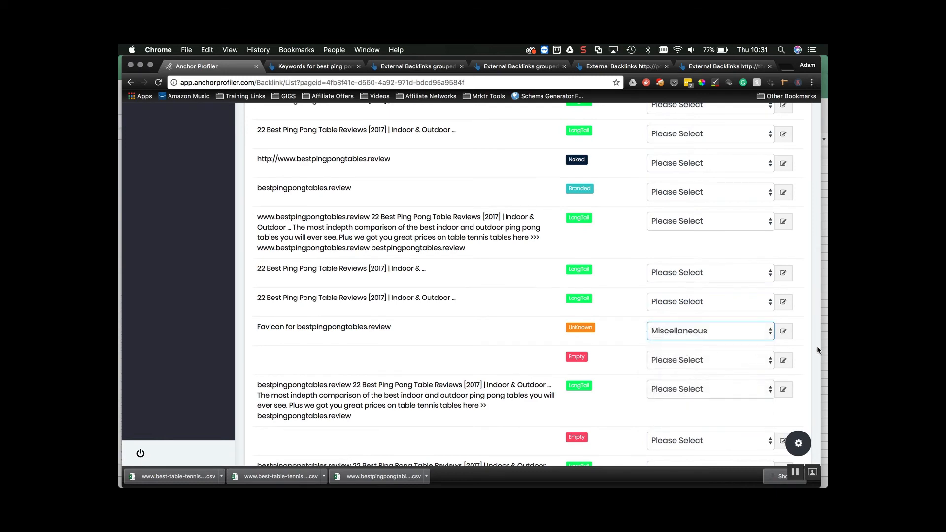
left_click(783, 331)
- Update the unknown anchor starting with "BPPTR" and the "Goto Bestpingpongtables.review" anchor to the Branded type
scroll(608, 369, "down", 15)
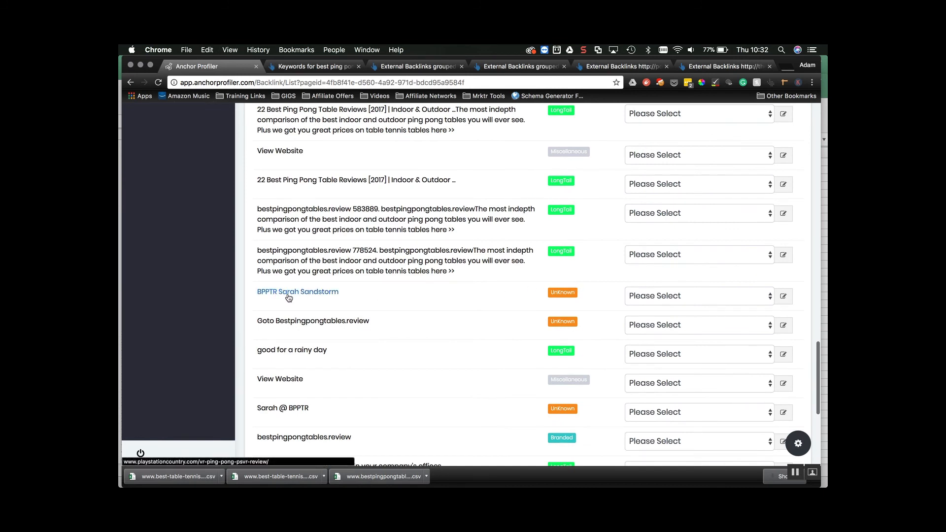
left_click(740, 296)
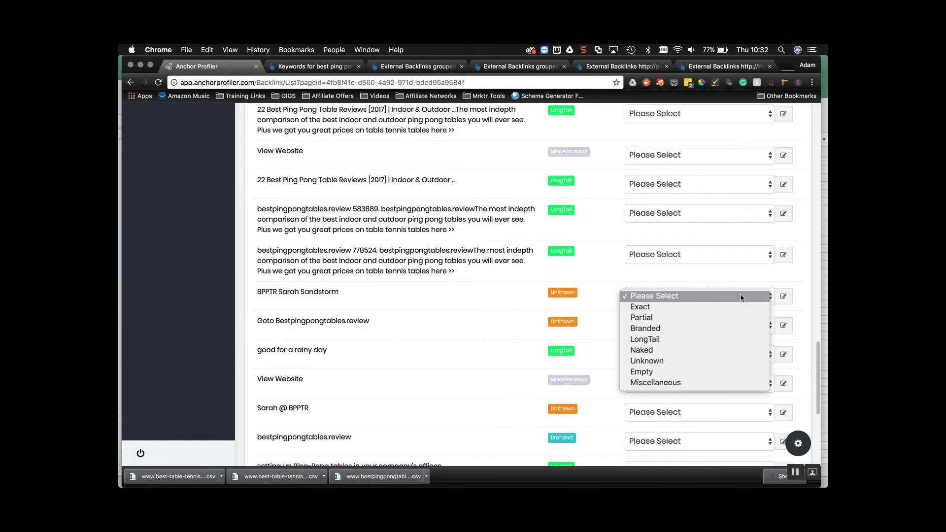
left_click(729, 324)
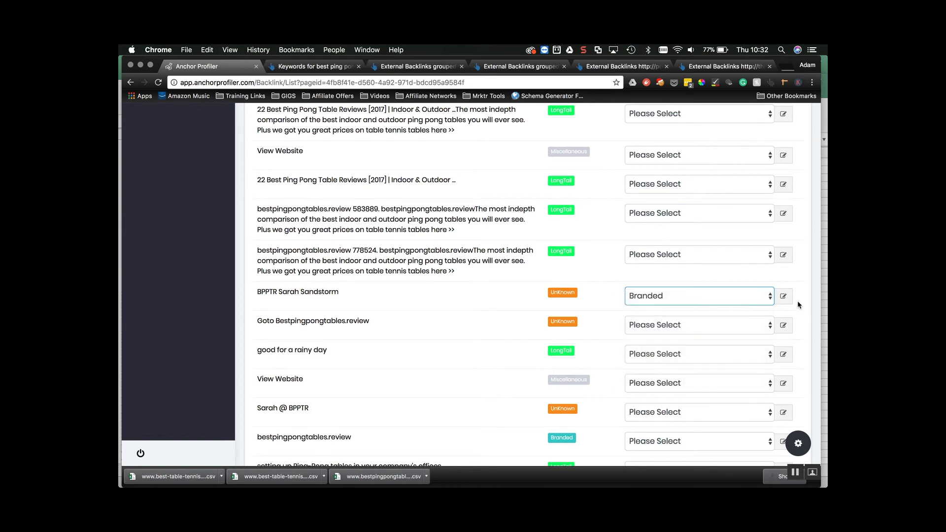
left_click(783, 296)
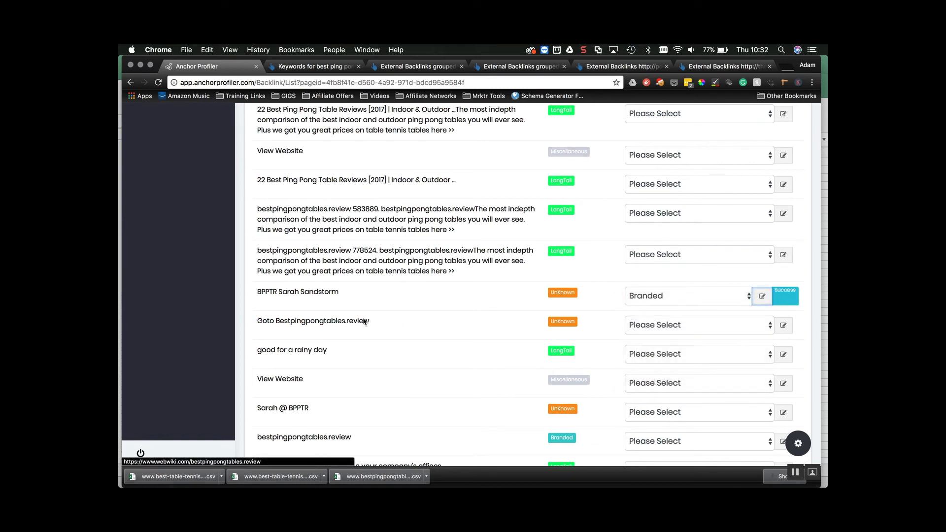
left_click(759, 324)
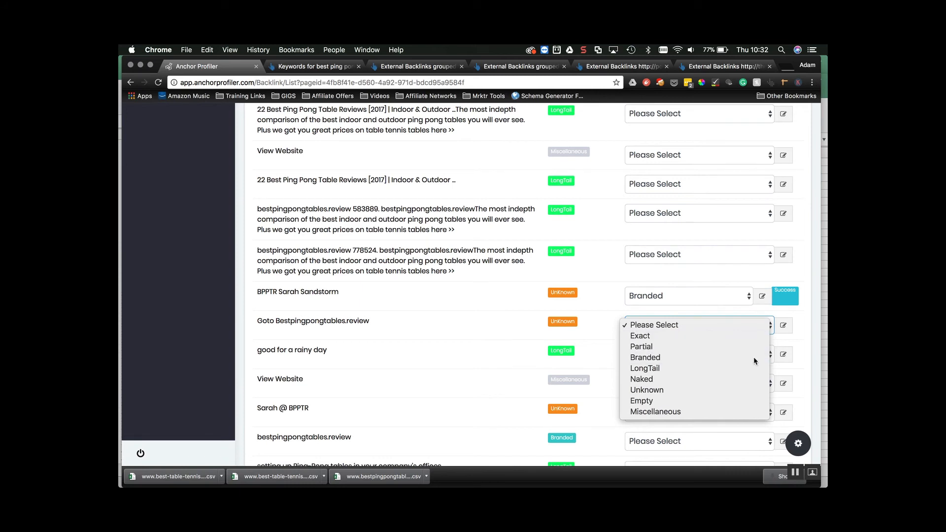
left_click(753, 357)
left_click(783, 324)
- Update the unknown anchor ending in "@ BPPTR" to the Branded type
scroll(672, 347, "down", 1)
scroll(672, 347, "down", 3)
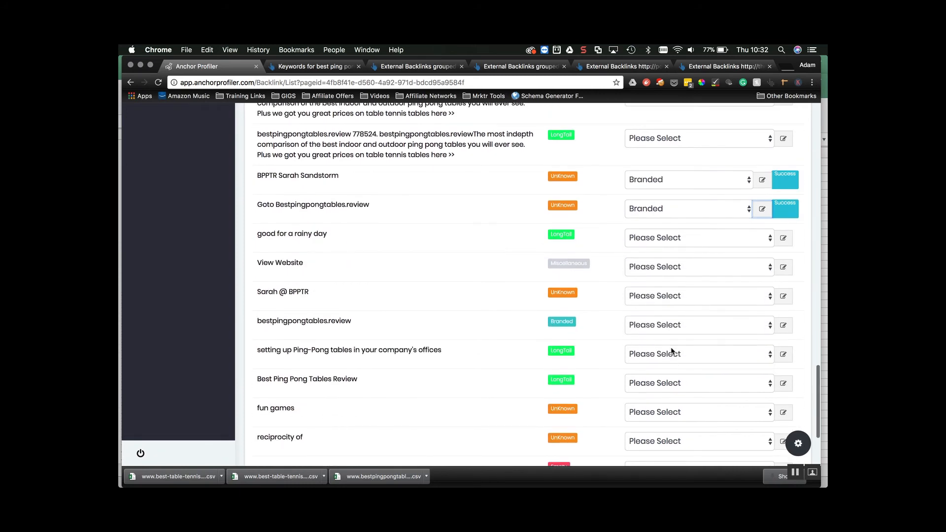
left_click(711, 296)
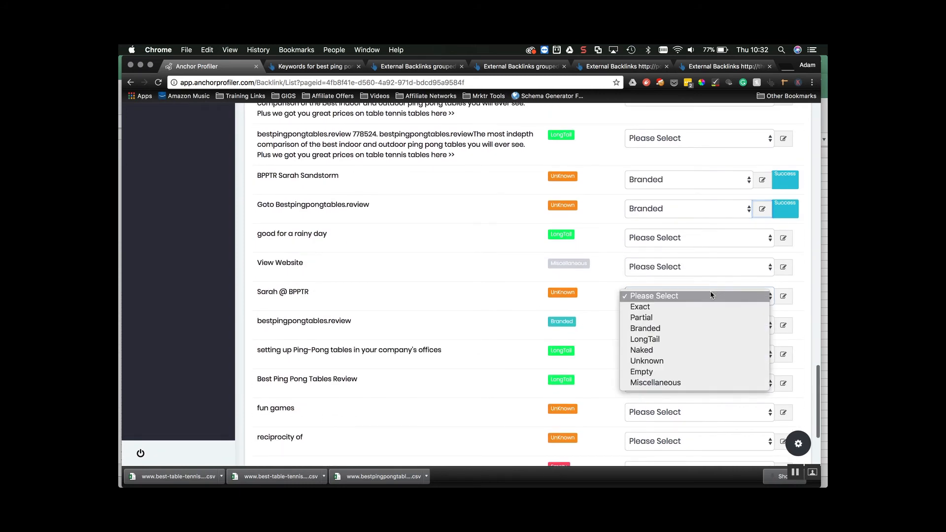
left_click(700, 329)
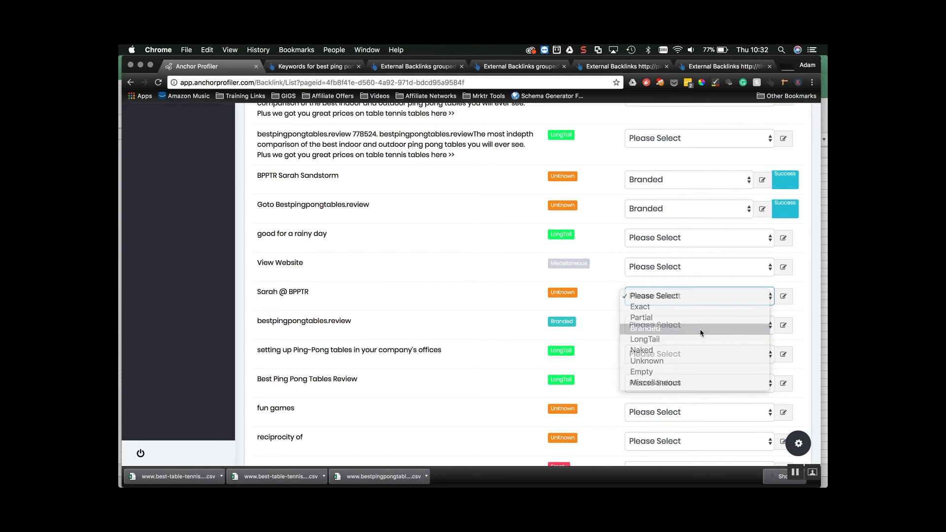
left_click(783, 298)
- Update the unknown anchors "fun games" and "reciprocity of" to the Miscellaneous type
scroll(680, 409, "down", 3)
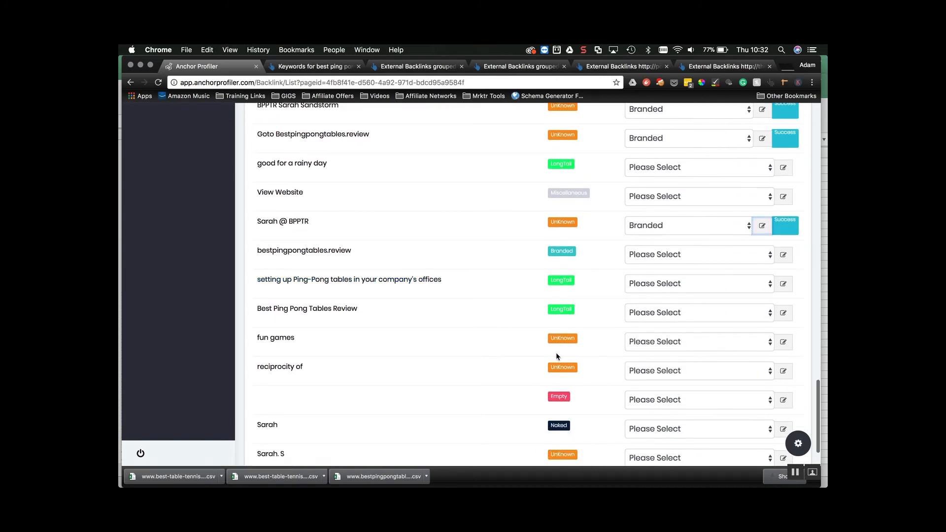
scroll(559, 340, "down", 1)
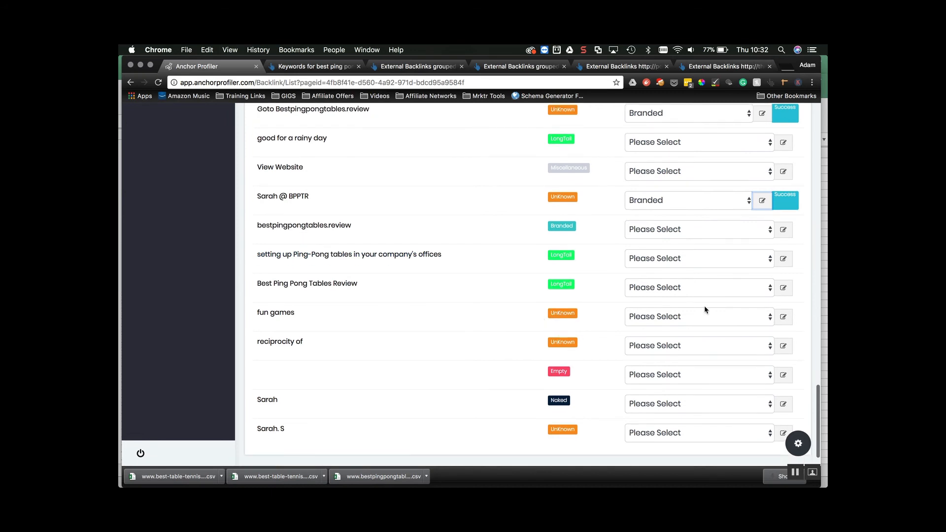
left_click(719, 316)
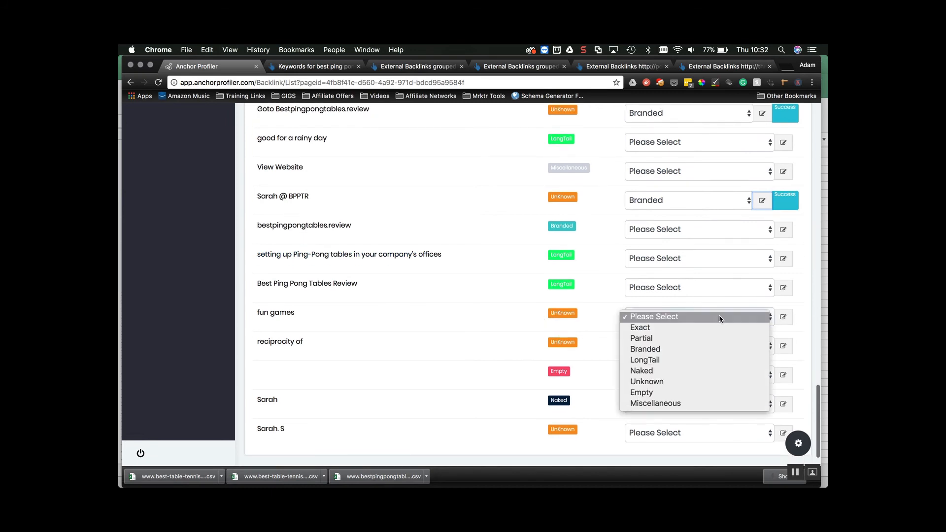
left_click(702, 404)
left_click(783, 317)
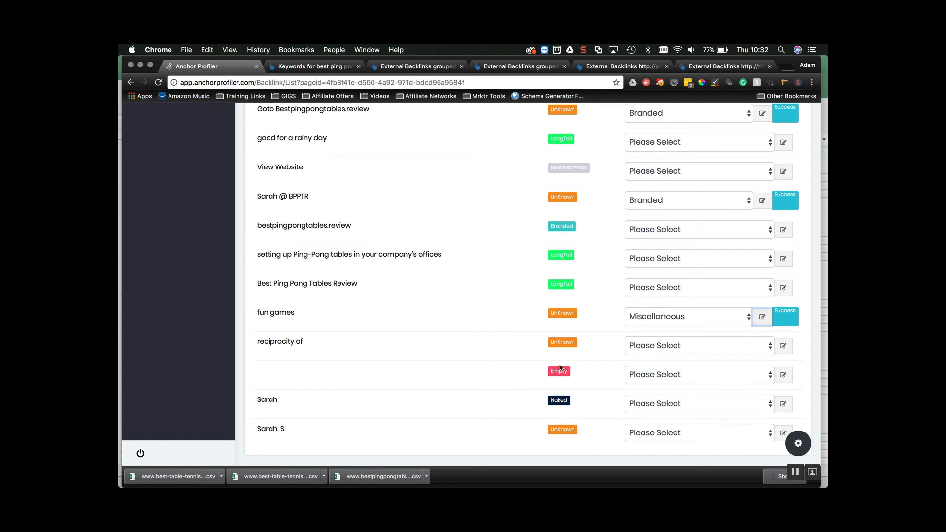
scroll(340, 351, "down", 1)
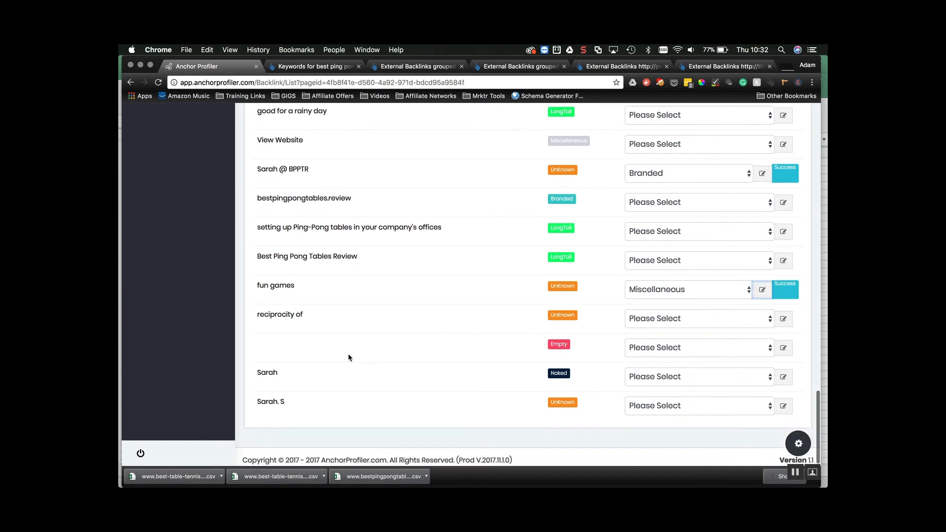
left_click(743, 319)
left_click(779, 351)
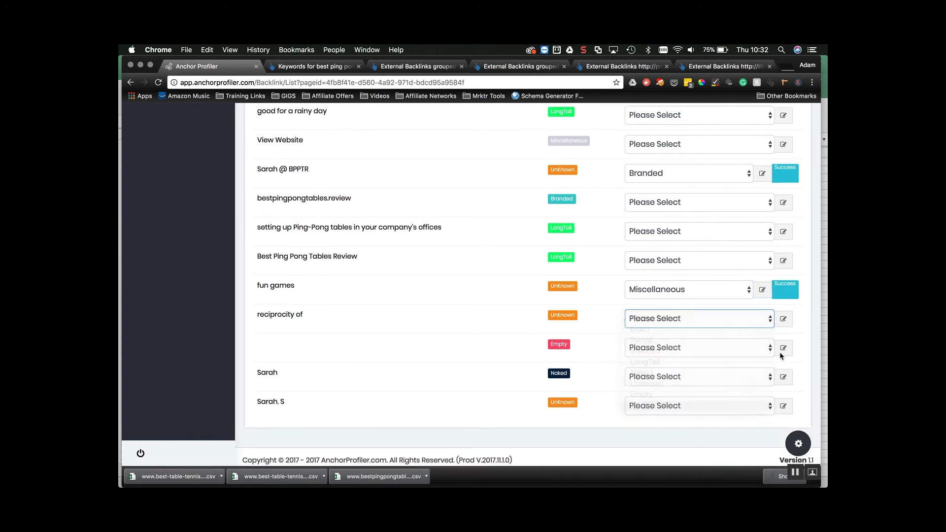
left_click(779, 318)
- Update the last unknown anchor in the backlink list, a first name with an initial, to the Branded type
left_click(743, 404)
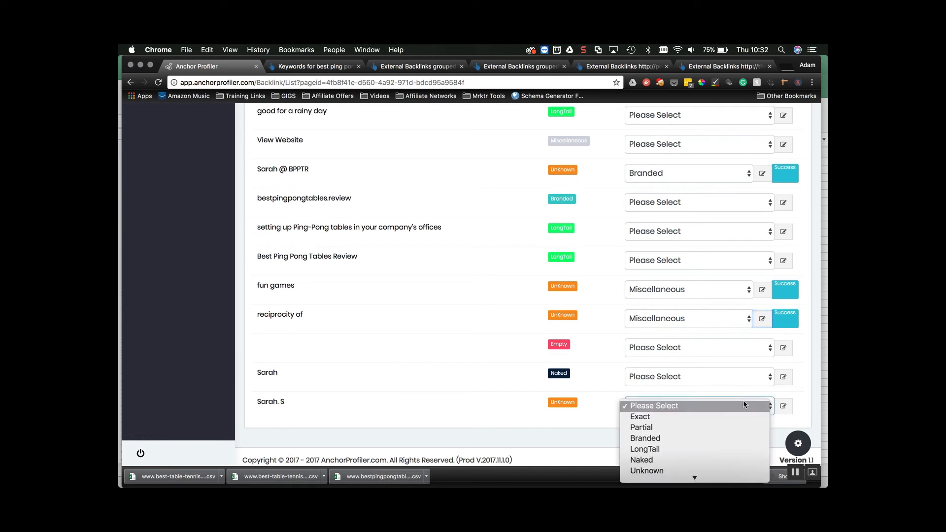
left_click(782, 420)
left_click(783, 406)
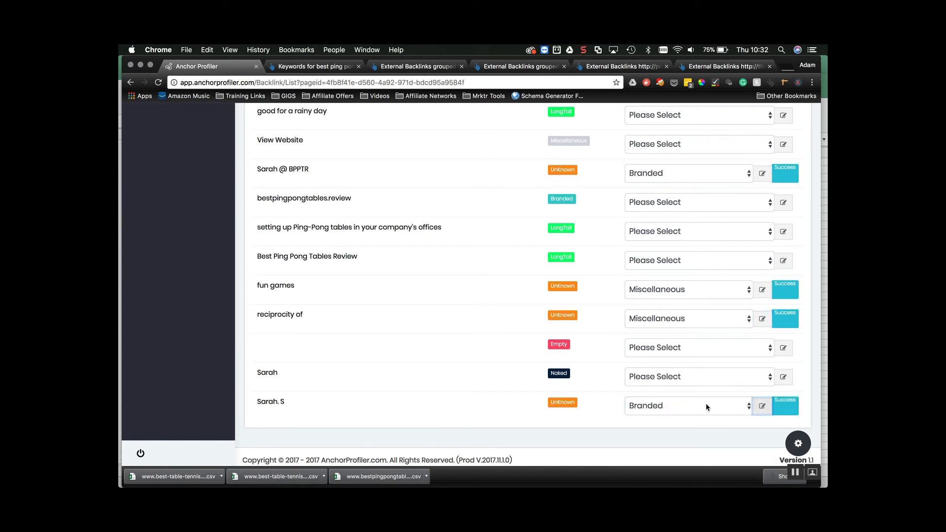
- Return to the Best Ping Pong Tables keyword overview and check the Ideal Anchor Text Distribution by anchor type
scroll(675, 340, "up", 5)
scroll(675, 341, "up", 2)
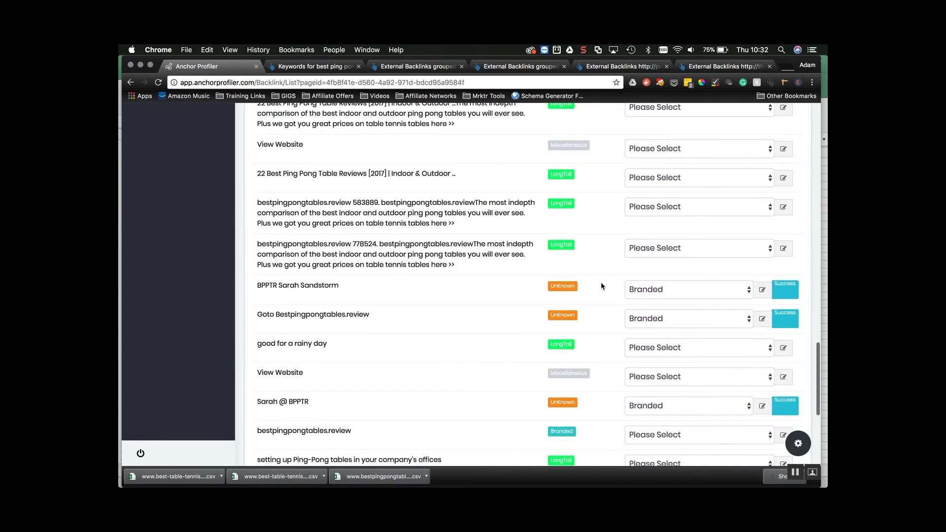
scroll(654, 295, "up", 15)
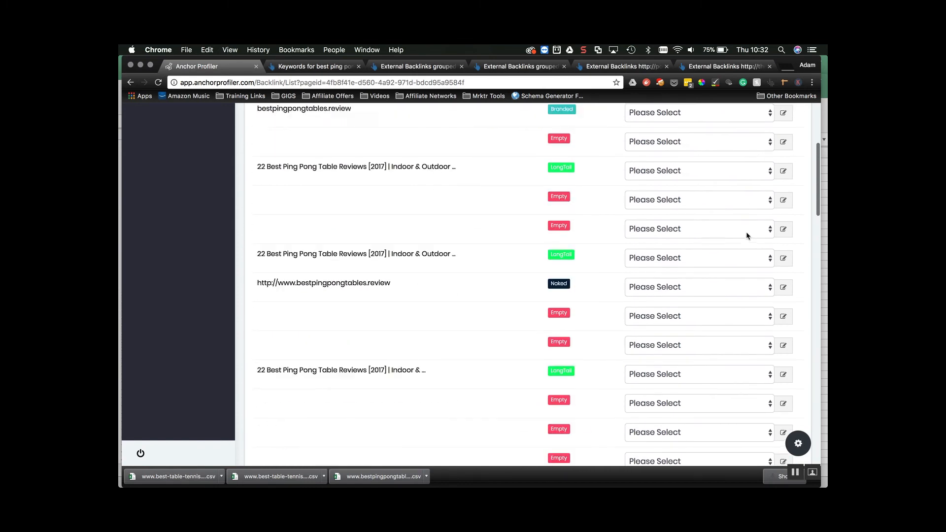
left_click(744, 147)
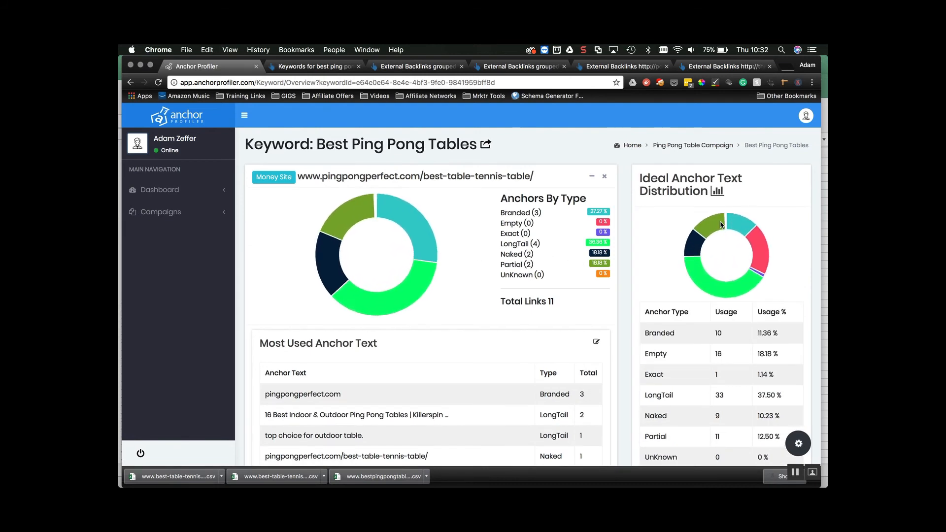
scroll(497, 308, "down", 1)
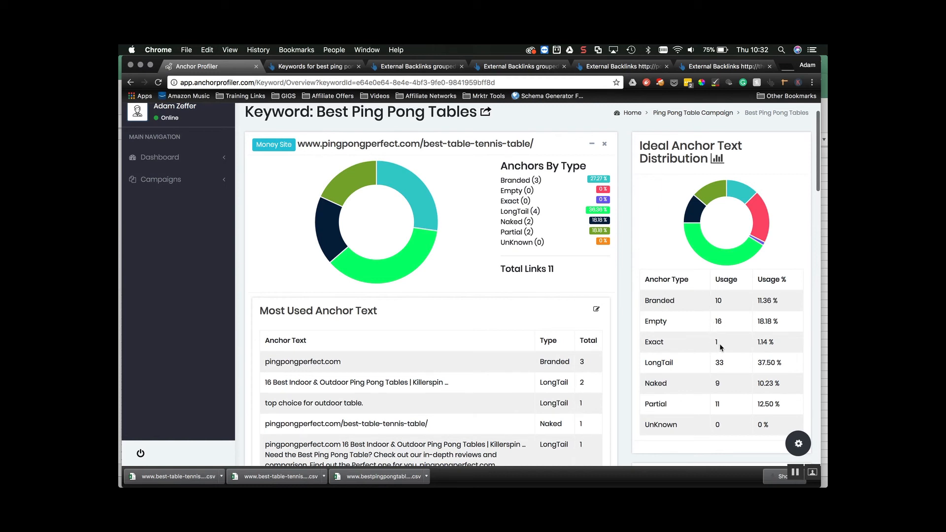
scroll(721, 345, "down", 1)
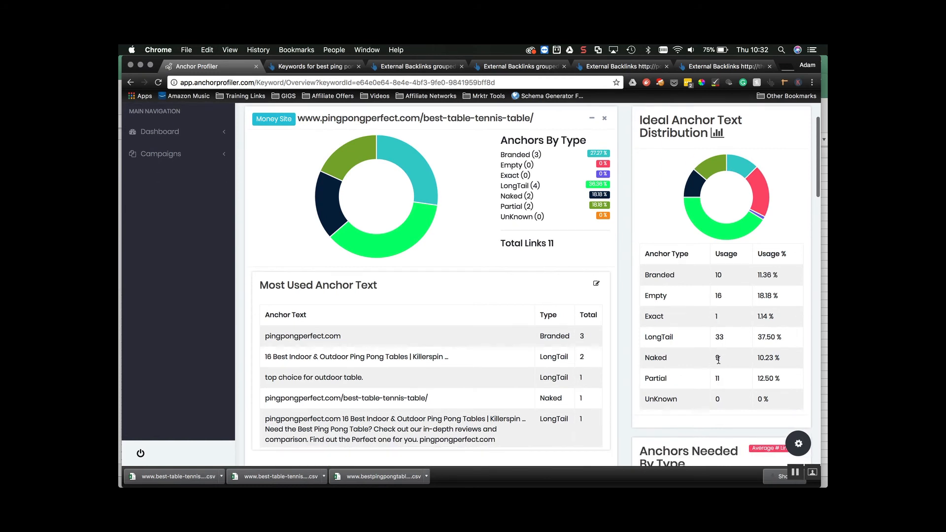
- Review the Anchors Needed By Type table and the Partial & Exact Match Recommendations for the keyword
scroll(734, 378, "down", 10)
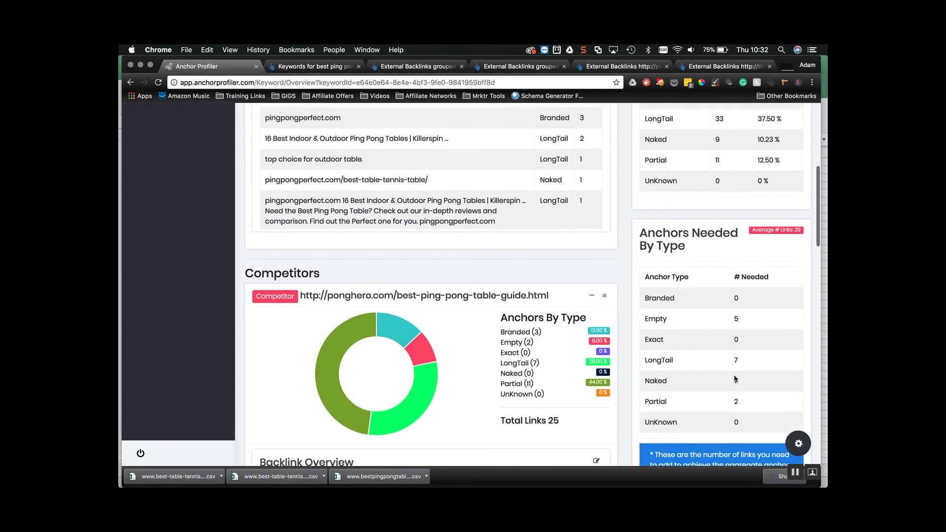
scroll(730, 241, "down", 2)
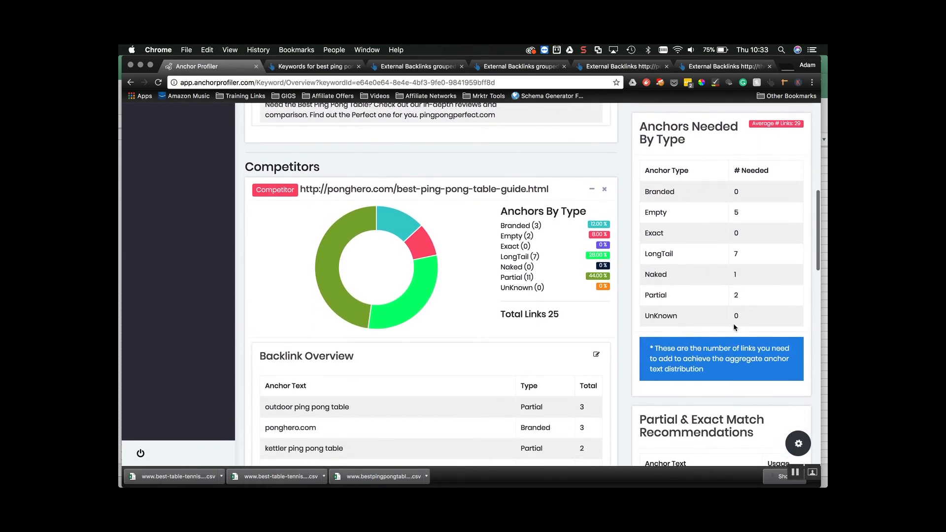
scroll(709, 240, "up", 2)
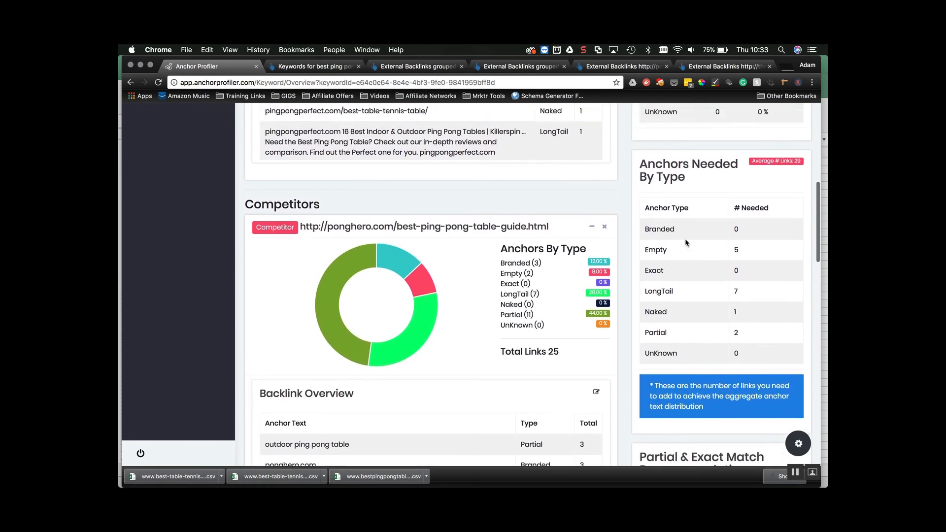
scroll(685, 238, "down", 8)
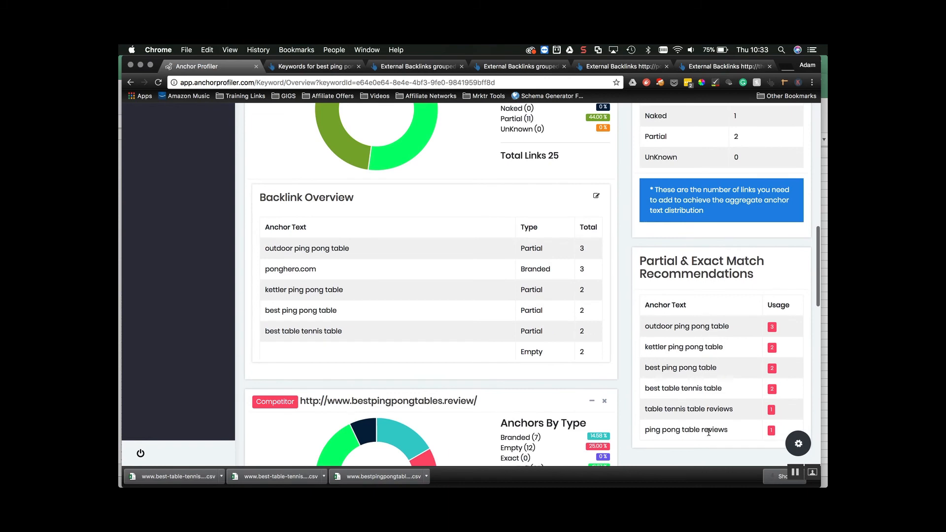
scroll(708, 390, "down", 2)
scroll(709, 429, "up", 4)
scroll(708, 432, "up", 20)
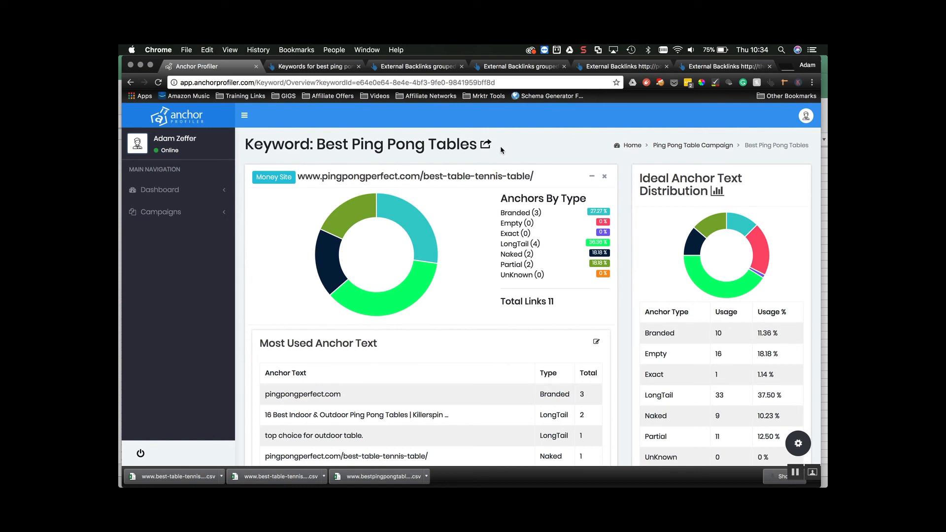
- Open the keyword's shareable public report in an incognito window and make that window full screen
right_click(486, 144)
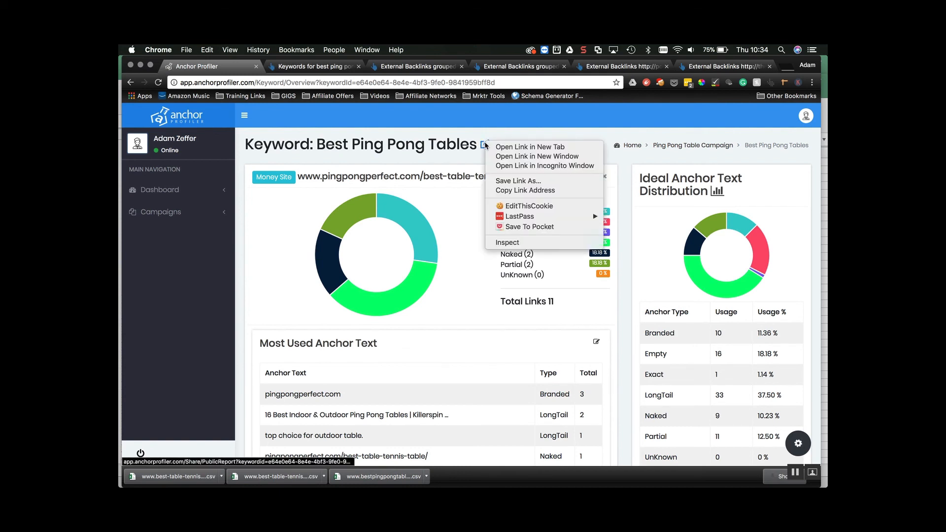
left_click(522, 166)
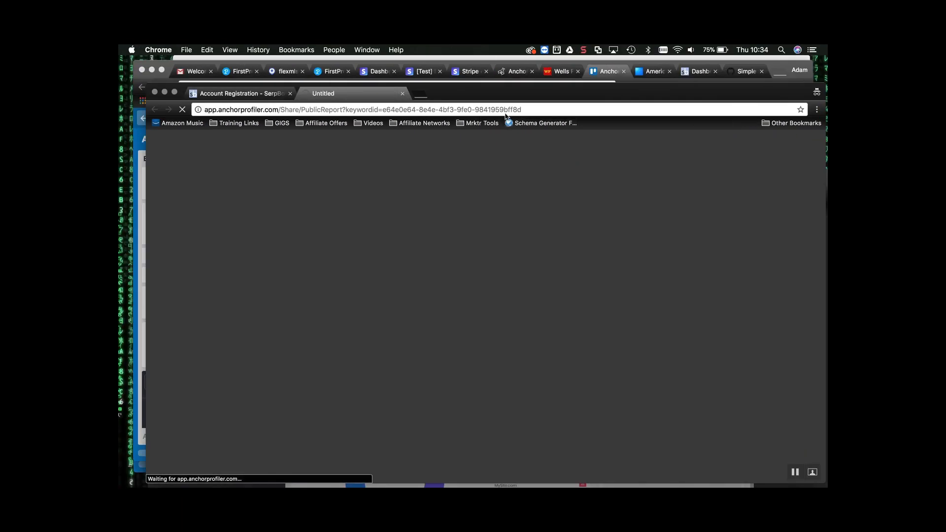
left_click(173, 92)
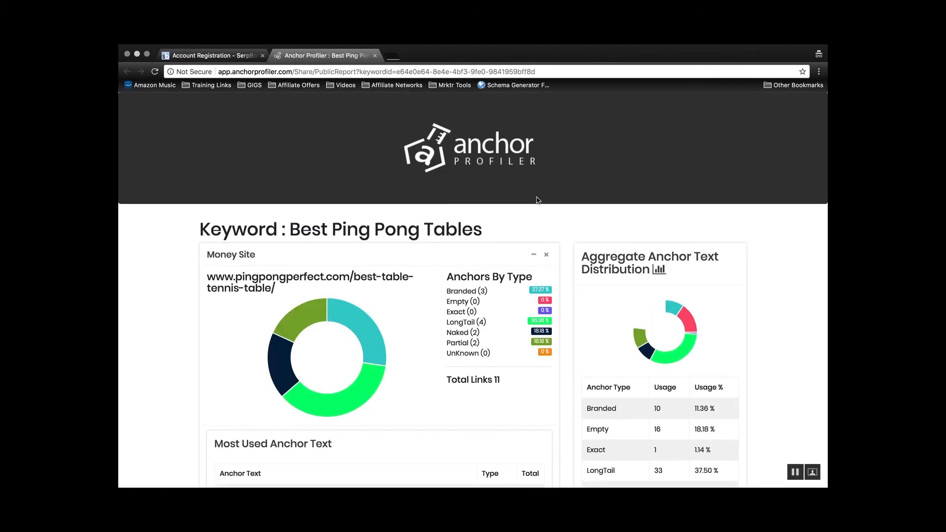
- Review the public report's money site profile, aggregate distribution, recommended anchors by type and competitor sections
scroll(536, 197, "down", 10)
scroll(536, 200, "down", 3)
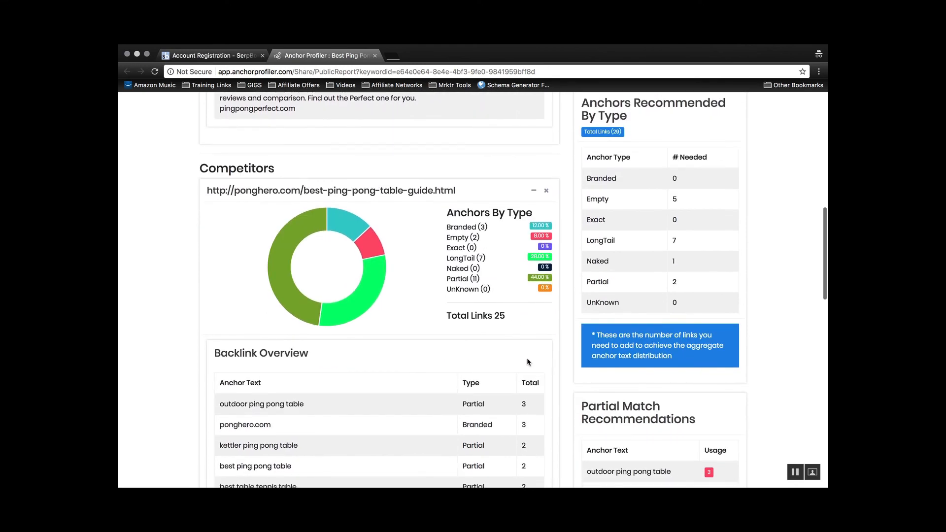
scroll(528, 358, "down", 3)
scroll(527, 357, "up", 8)
scroll(528, 363, "up", 10)
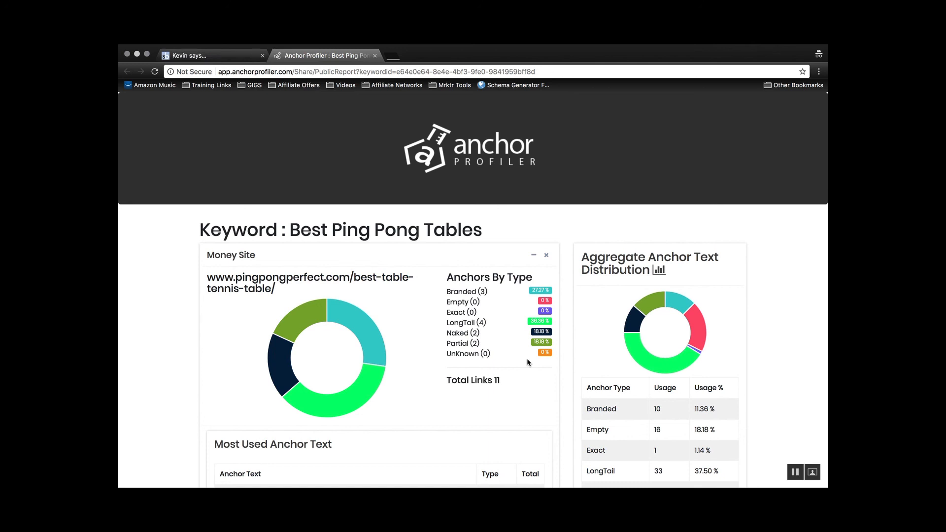
scroll(528, 361, "down", 5)
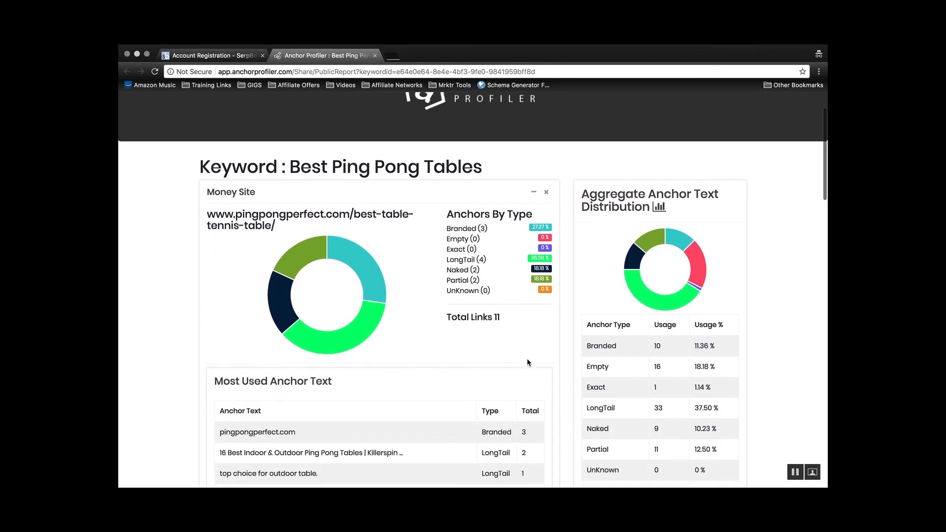
scroll(527, 362, "down", 6)
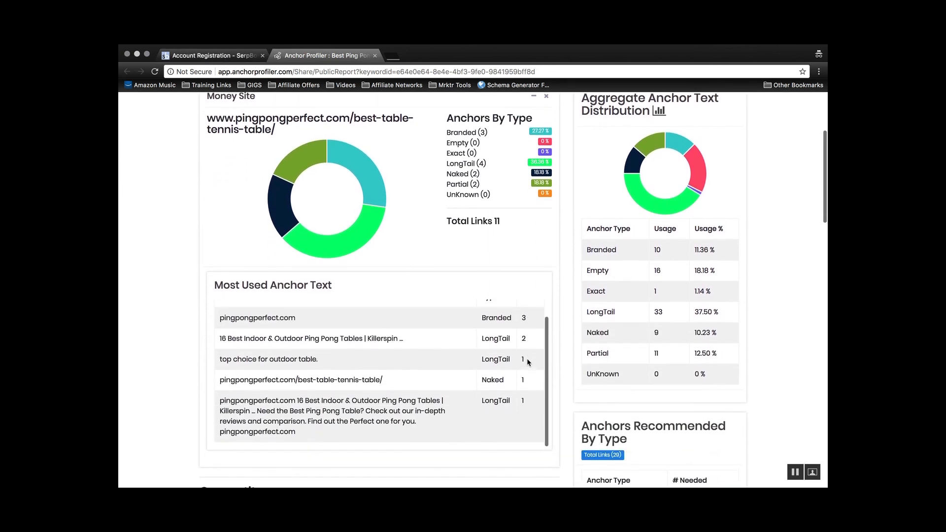
scroll(572, 389, "up", 7)
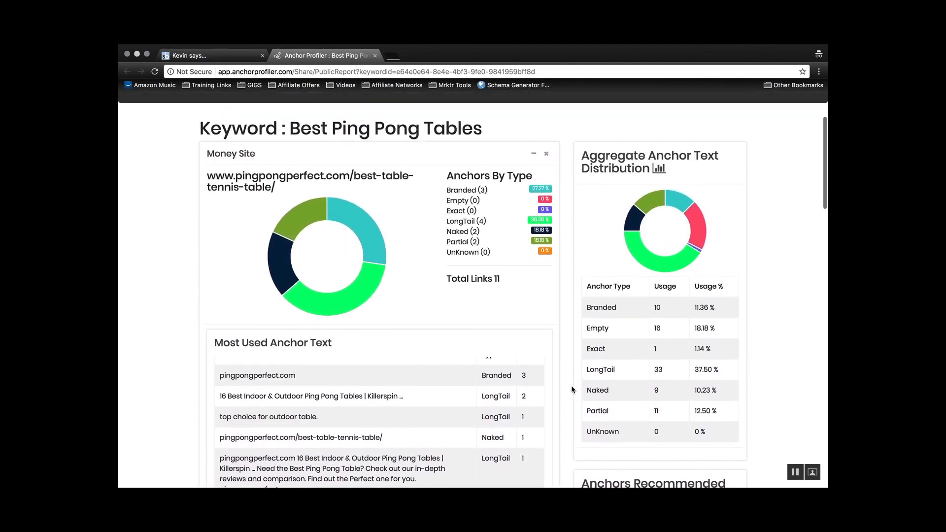
scroll(572, 385, "up", 3)
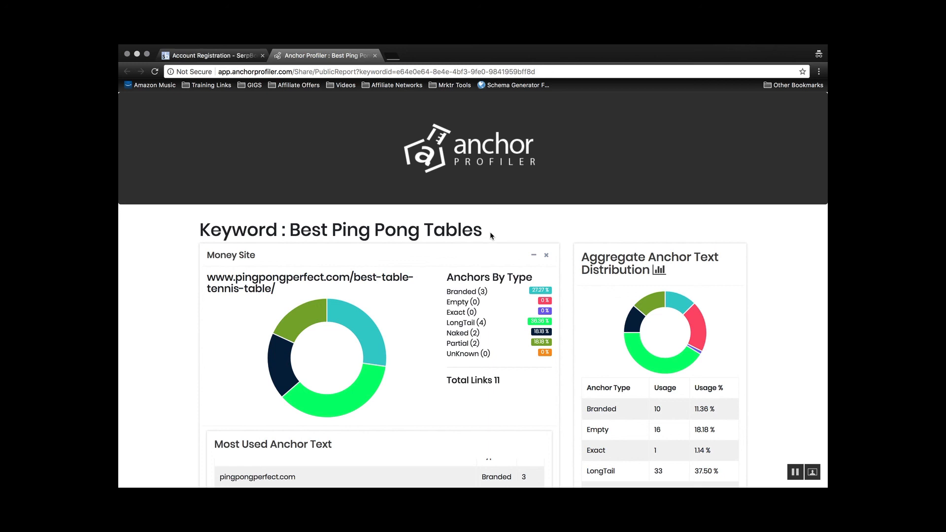
- Switch from the public report back to the keyword overview window and open the dashboard
key("ctrl+Right")
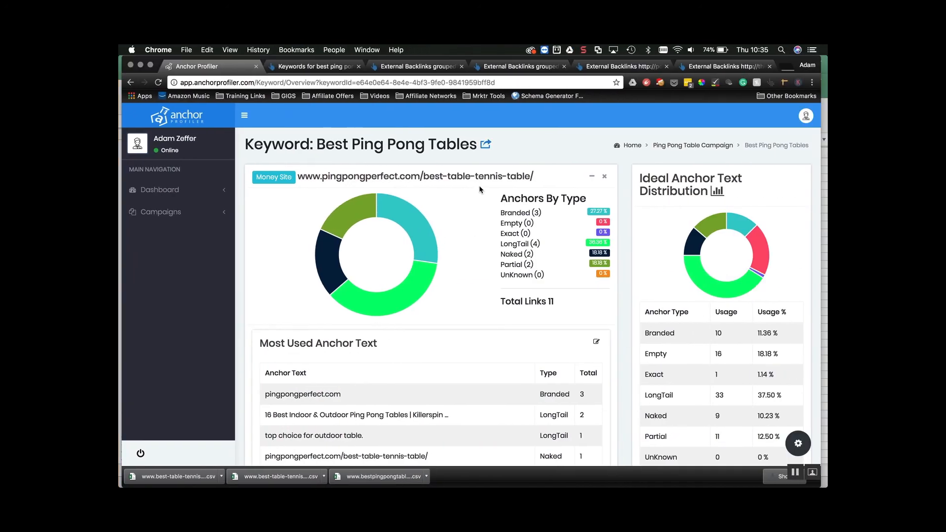
scroll(488, 239, "down", 2)
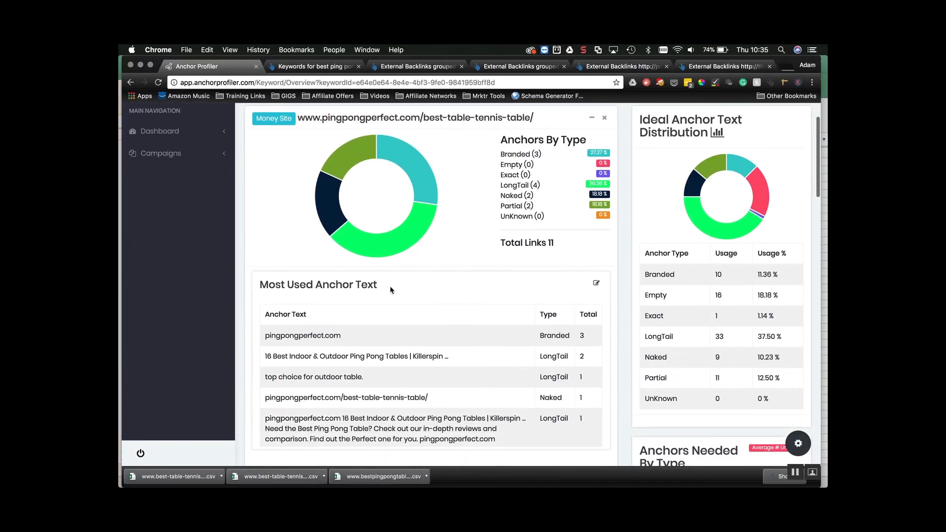
left_click(160, 131)
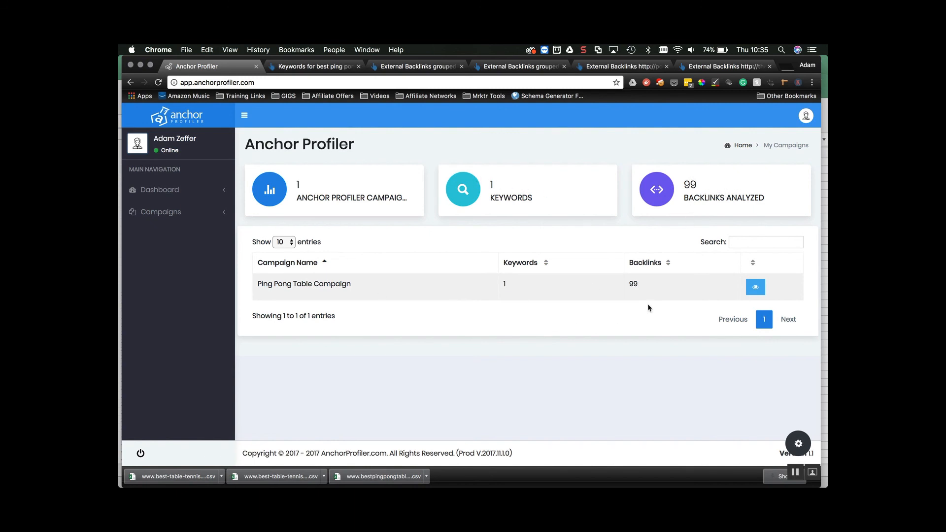
- View the Ping Pong Table Campaign and its form for creating a new keyword, and return to the dashboard
left_click(755, 287)
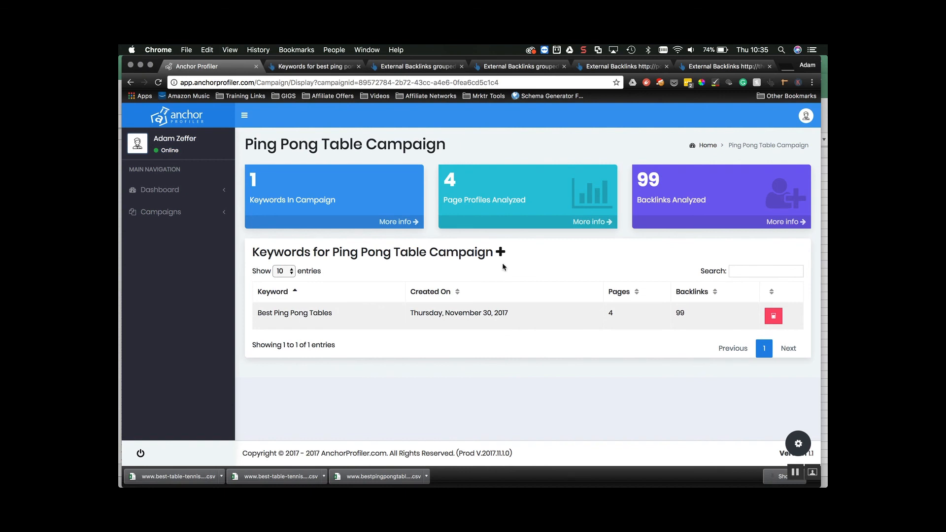
left_click(499, 251)
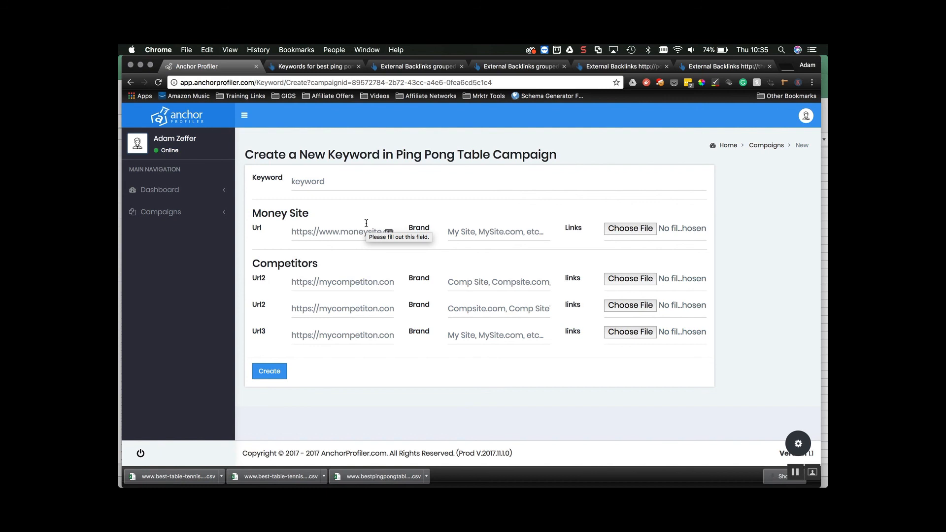
left_click(162, 191)
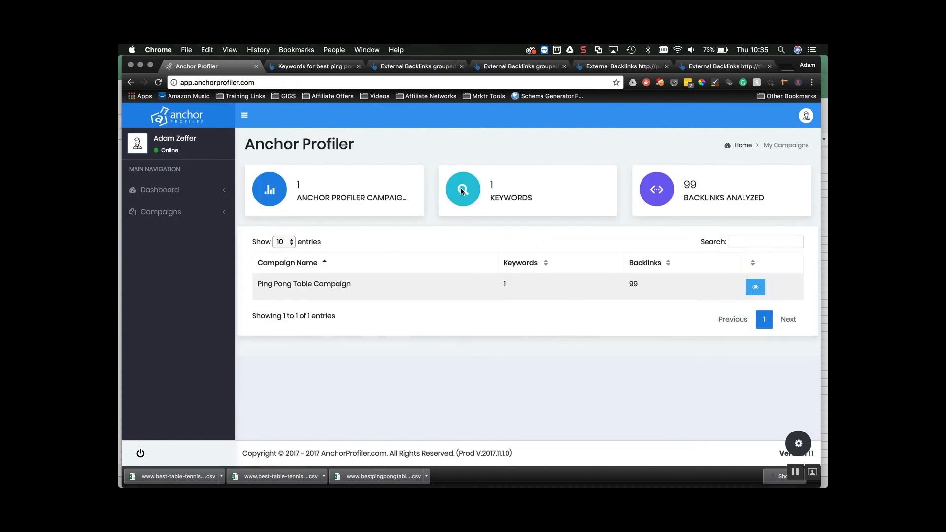